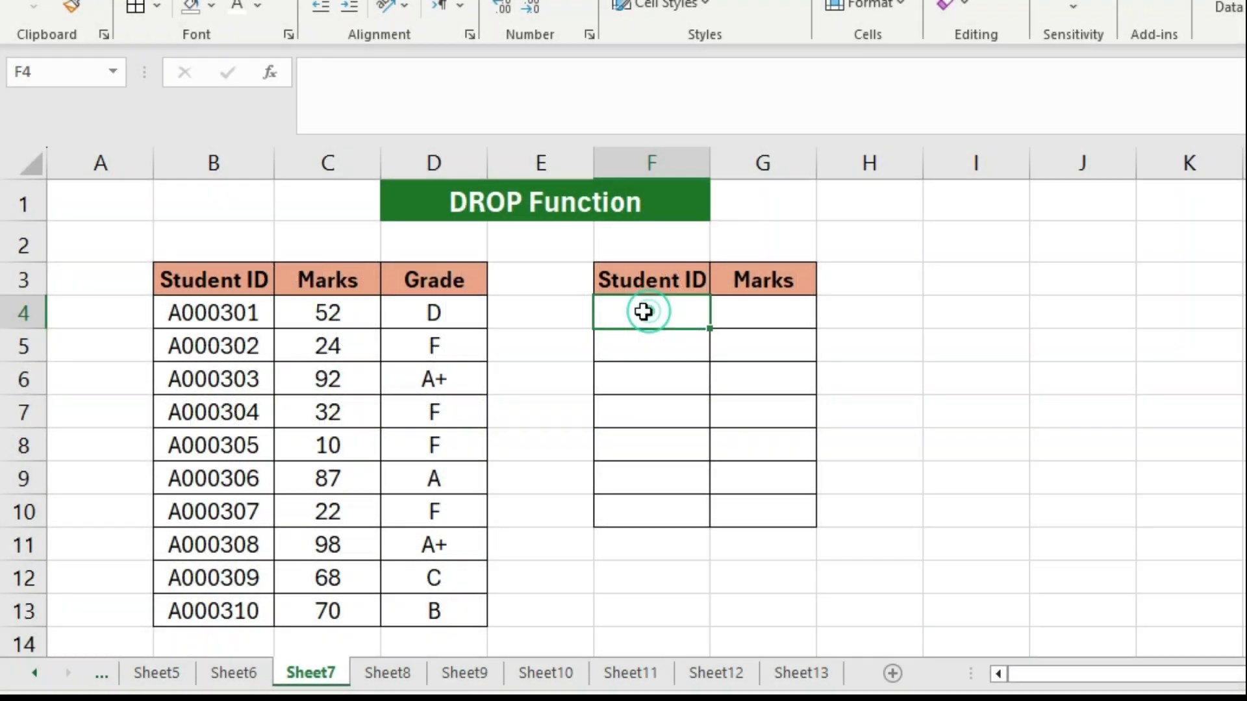
# Step: Enter =DROP(B4:D13, -3, -1) in F4 to spill students A000301–A000307 with their marks
pyautogui.moveTo(642, 312); pyautogui.dragTo(652, 309)
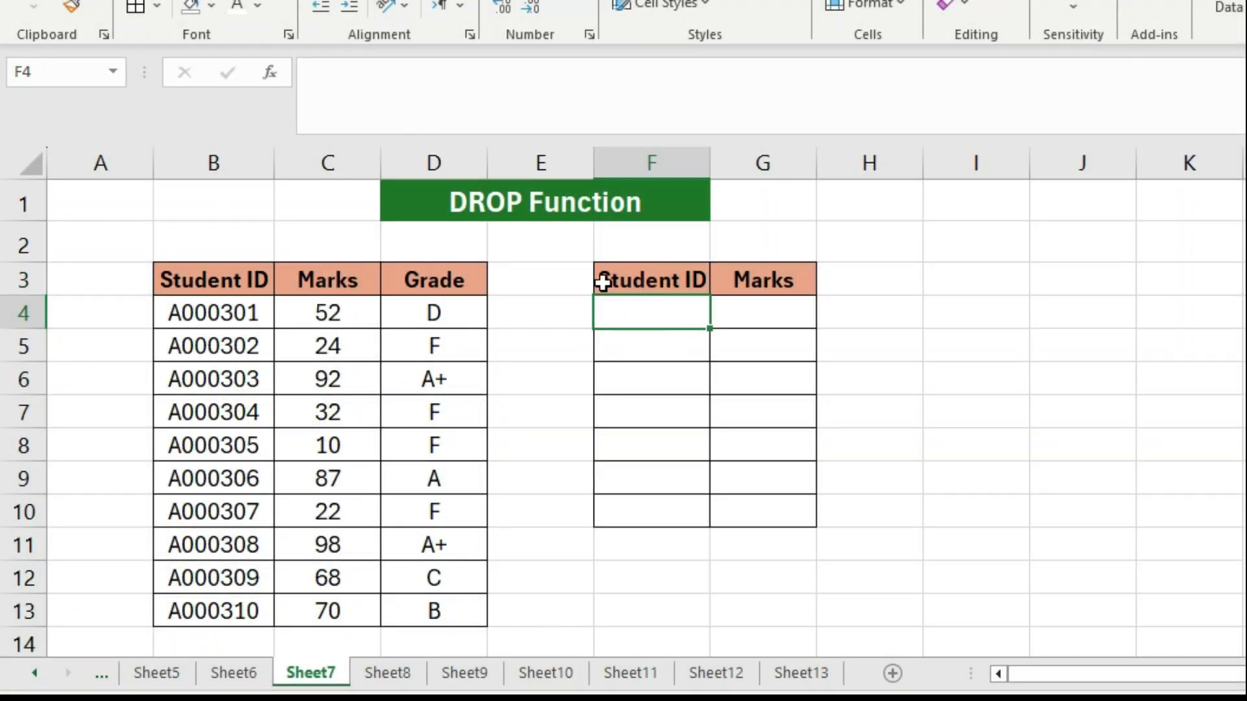
pyautogui.click(400, 78)
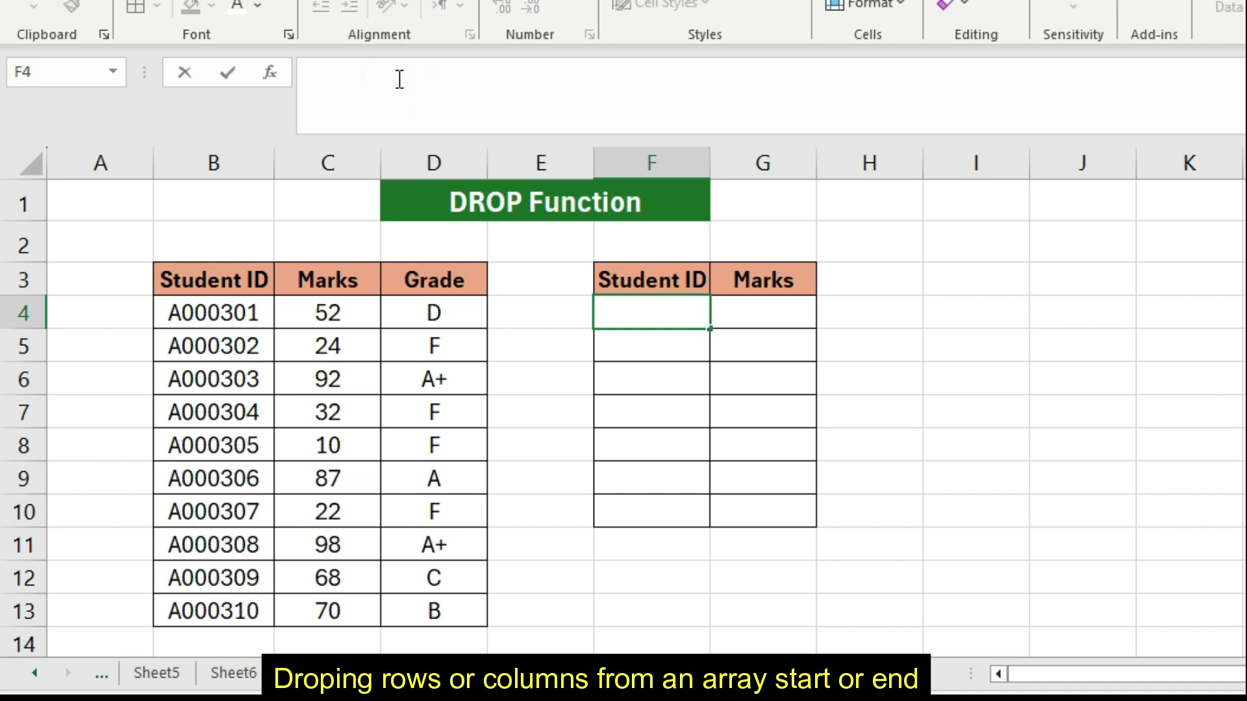
pyautogui.write('=')
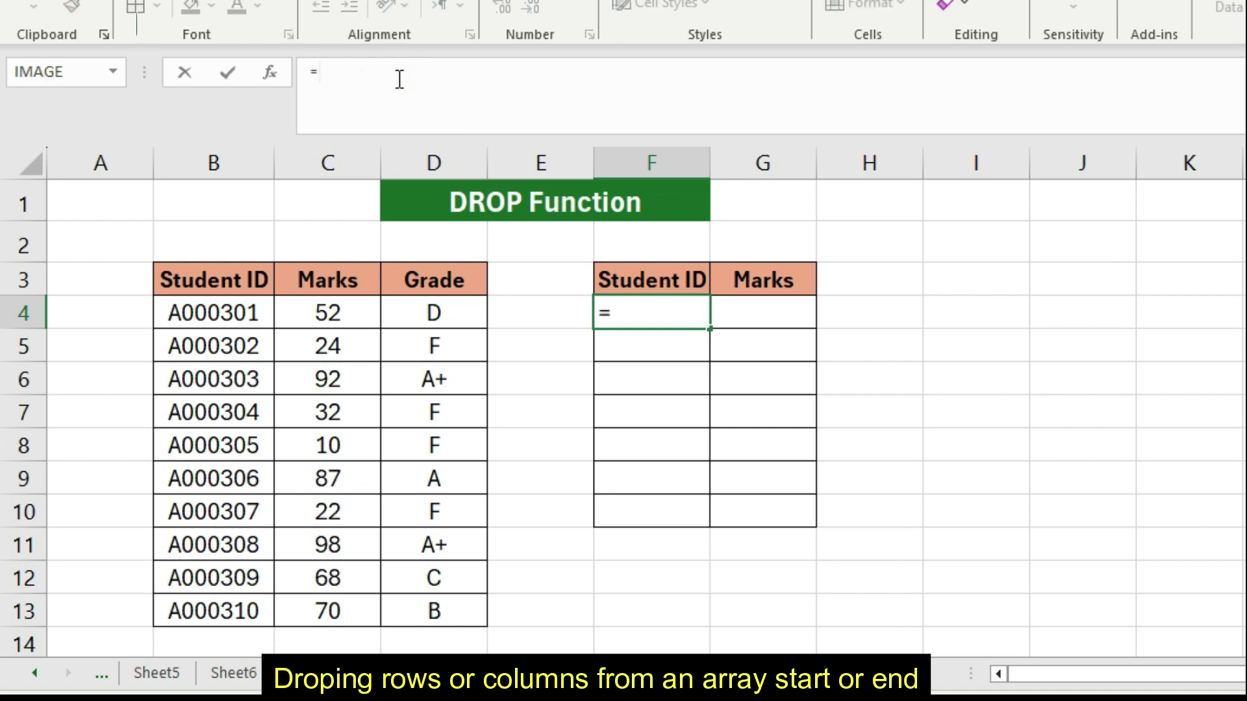
pyautogui.write('DROP')
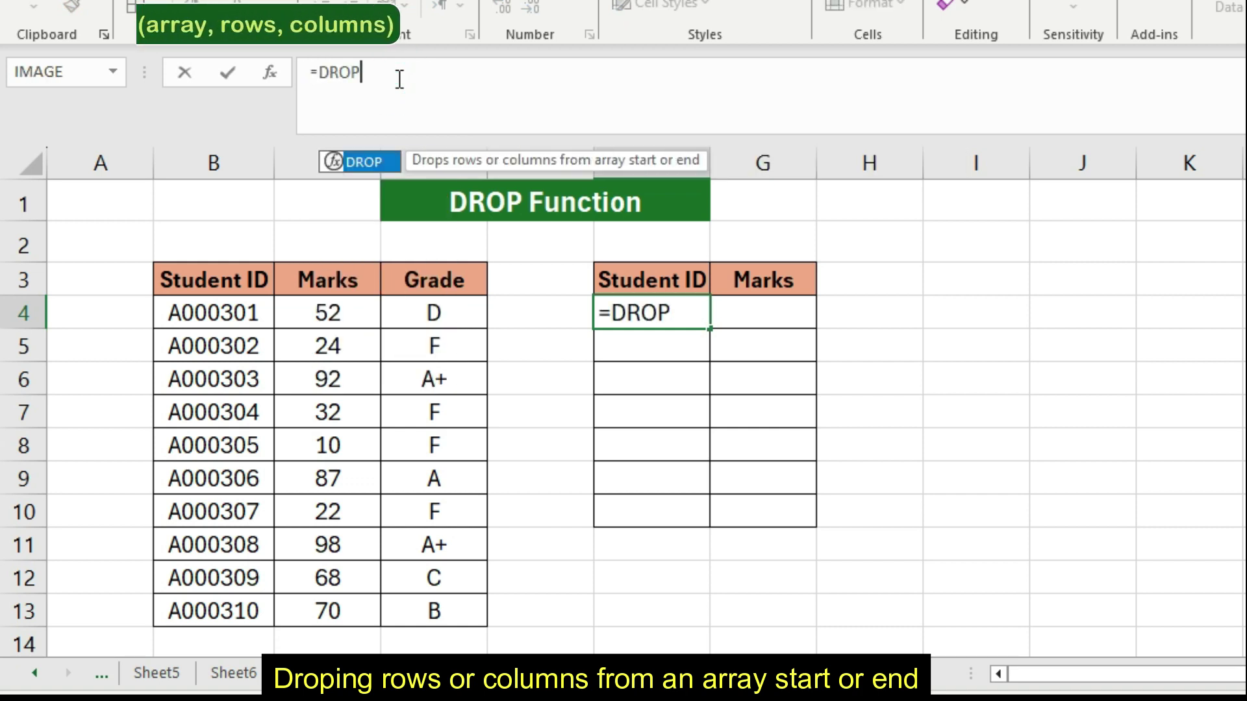
pyautogui.write('(')
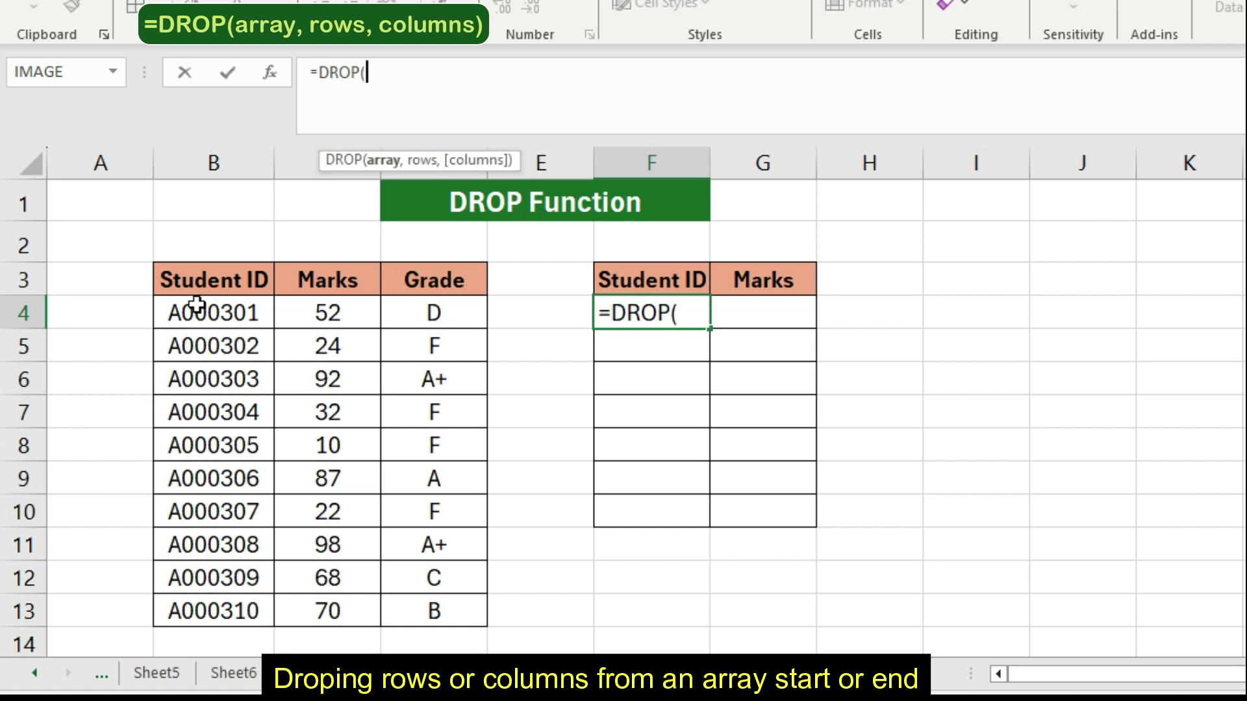
pyautogui.moveTo(206, 310); pyautogui.dragTo(415, 596)
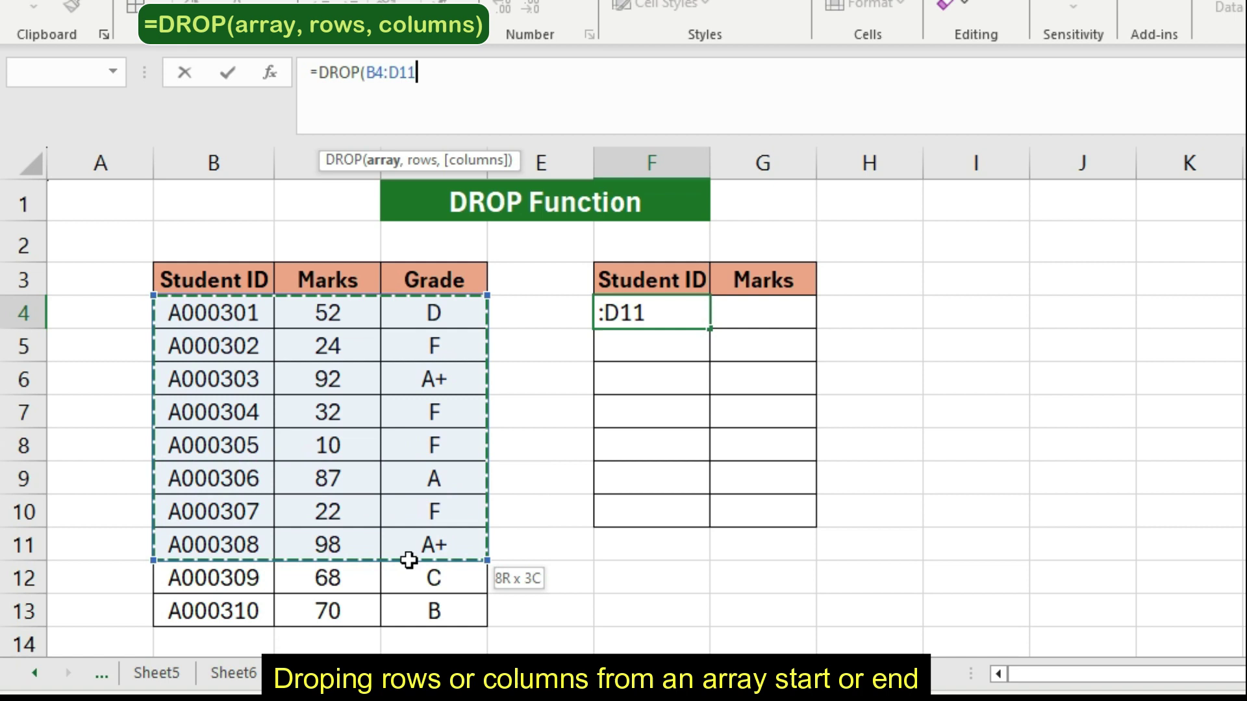
pyautogui.write(', ')
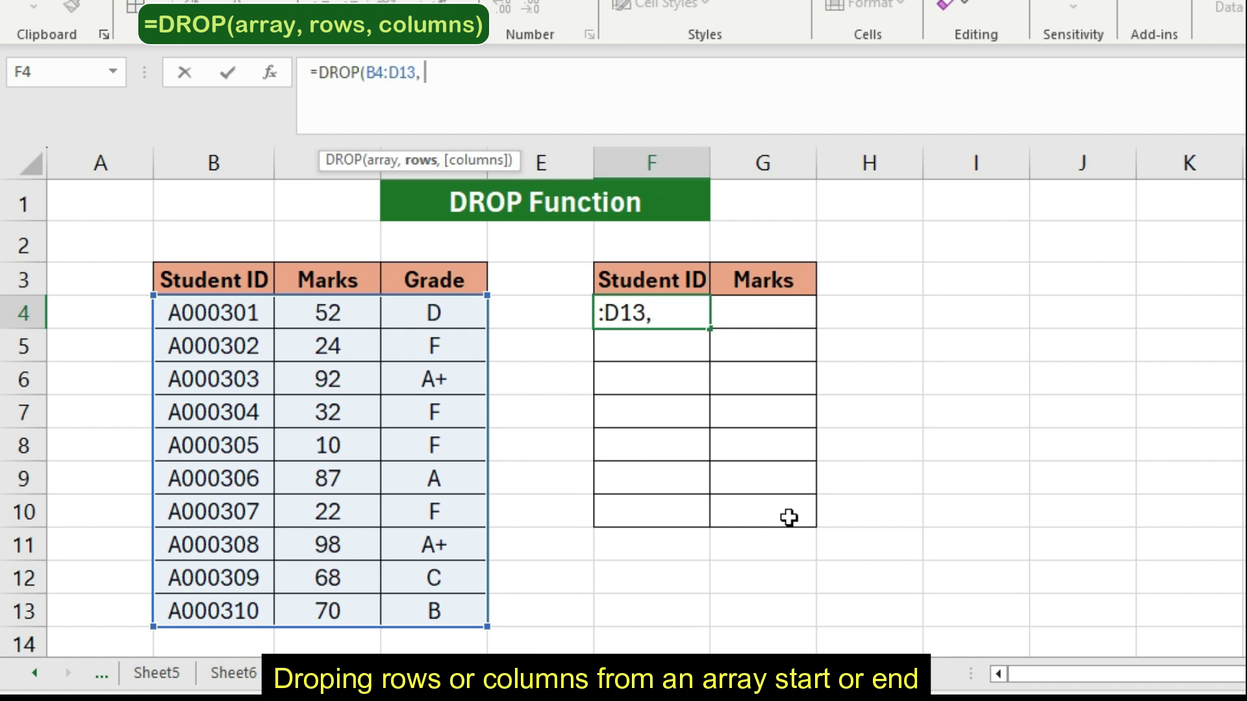
pyautogui.write('-3, ')
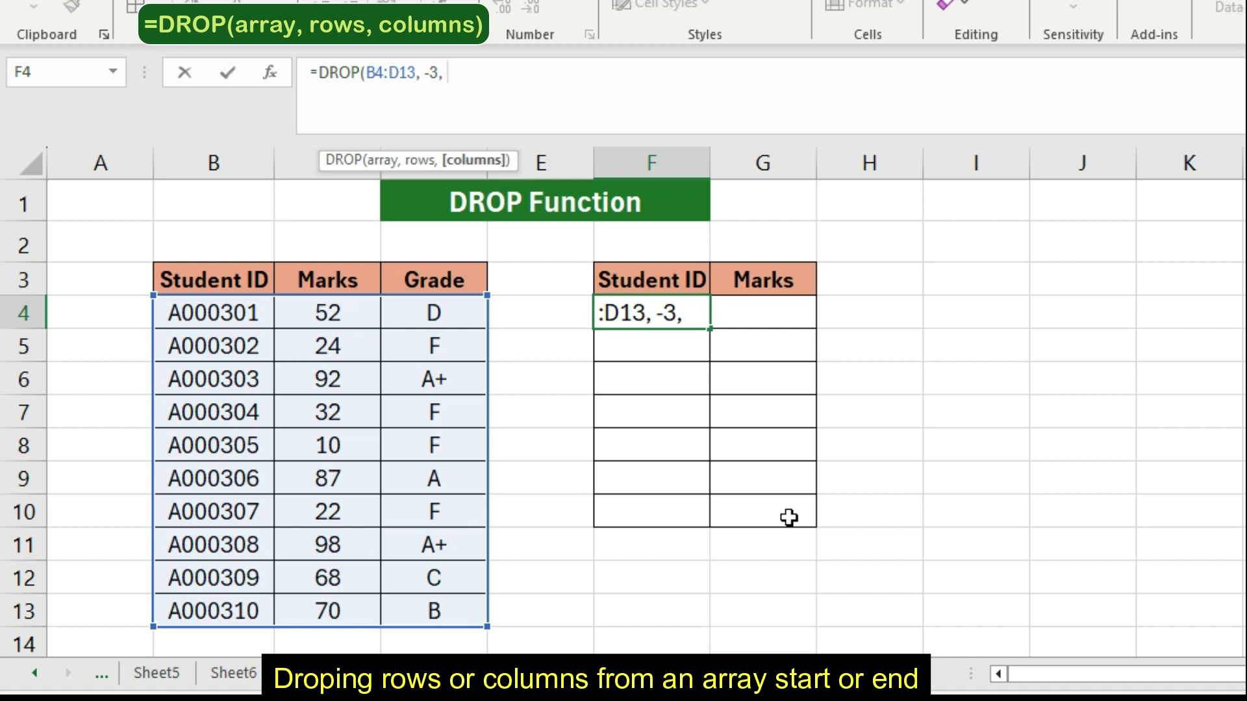
pyautogui.write('-1')
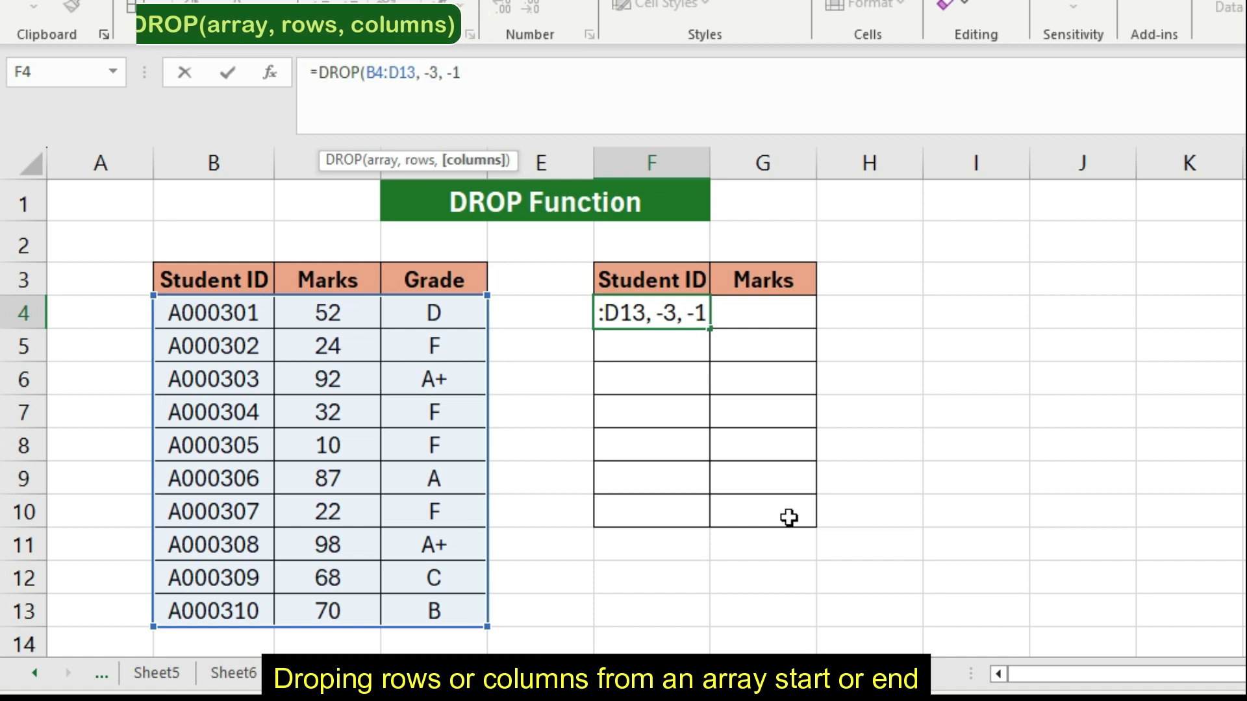
pyautogui.write(')')
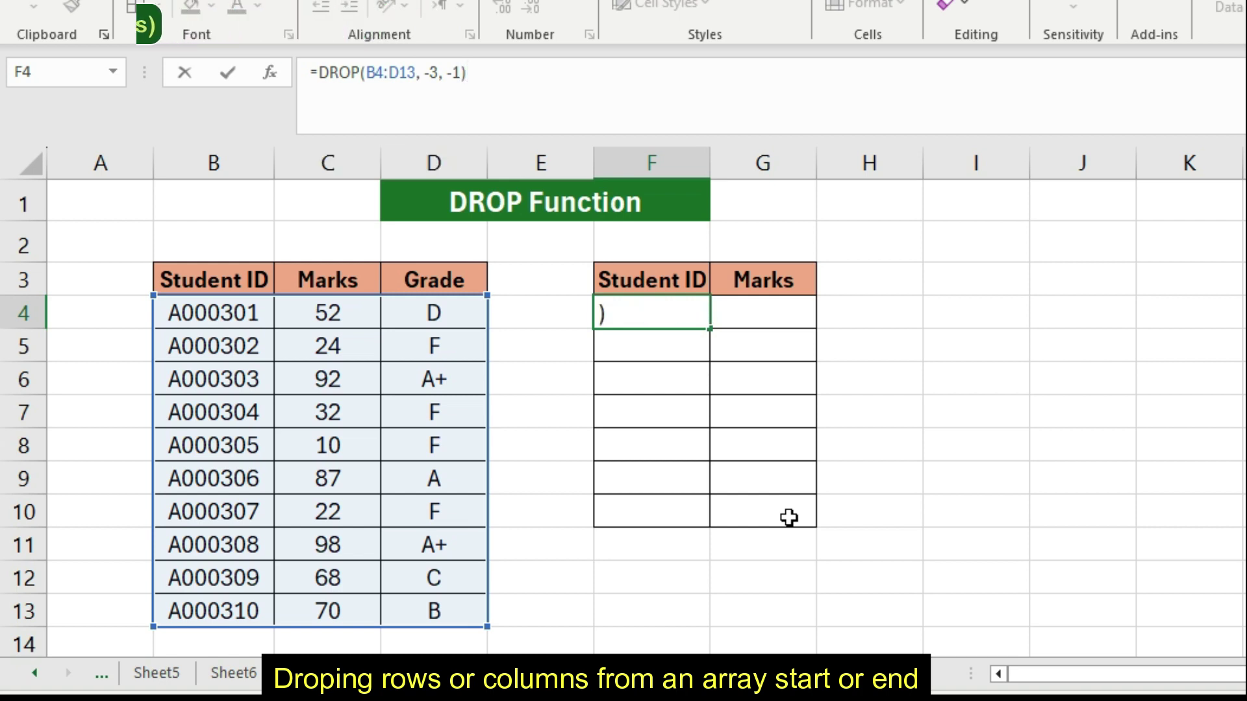
pyautogui.press('Return')
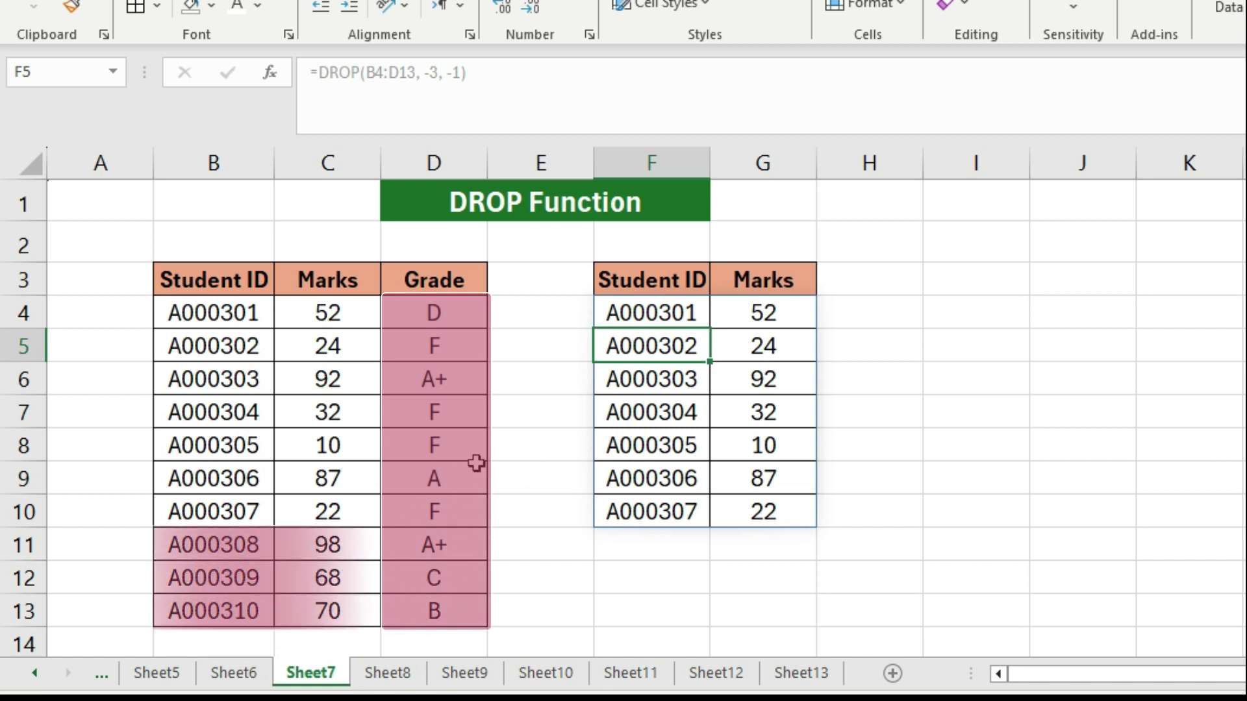
# Step: Highlight B4:C10, the seven kept student IDs and marks
pyautogui.moveTo(207, 313); pyautogui.dragTo(337, 419)
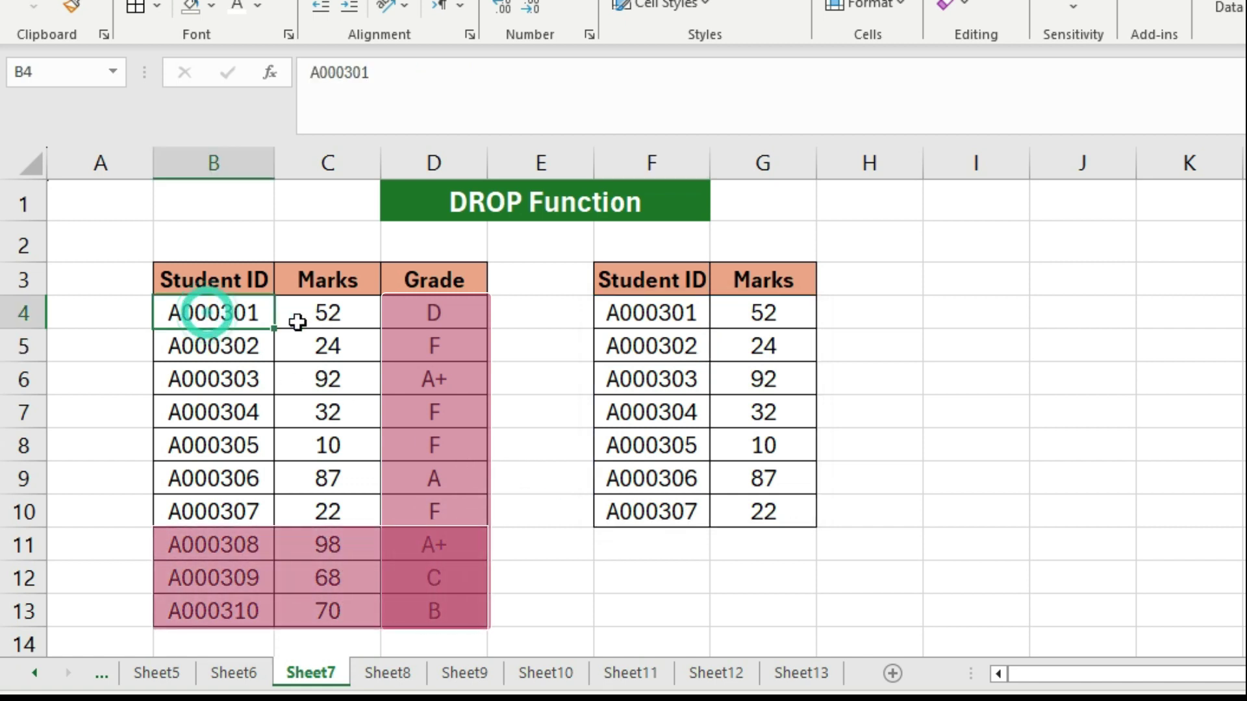
pyautogui.moveTo(337, 419); pyautogui.dragTo(325, 511)
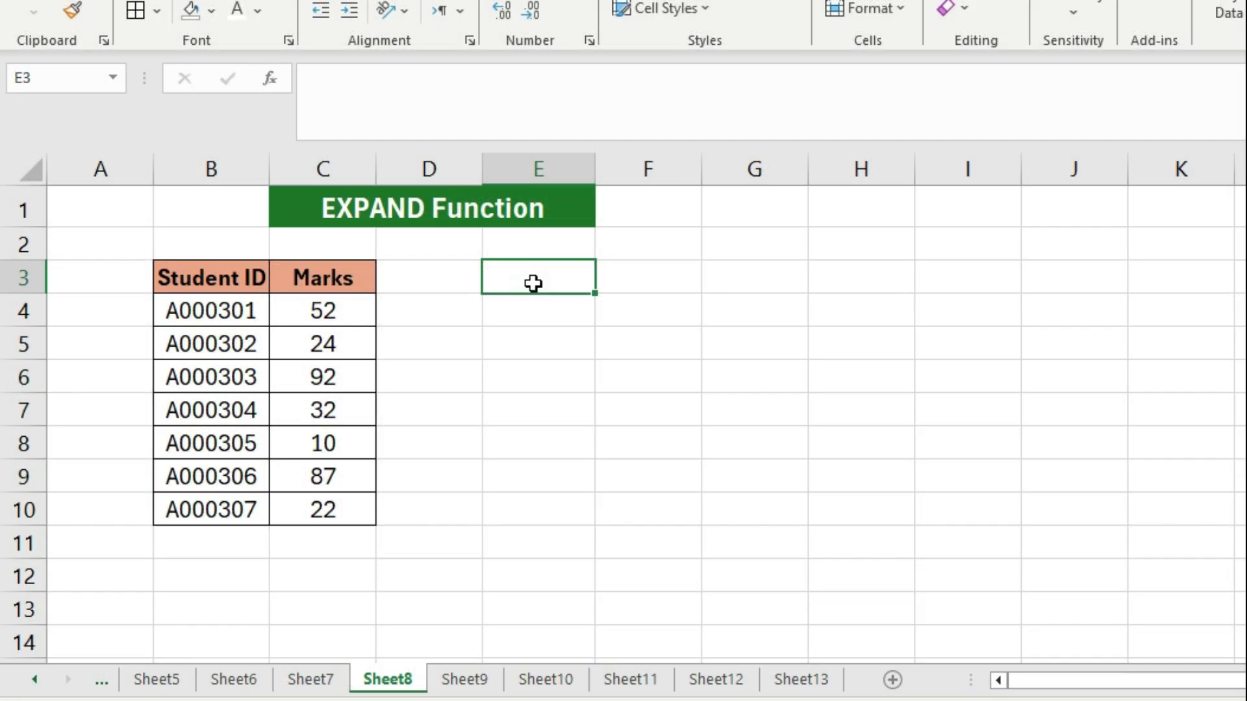
# Step: Enter =EXPAND(B4:C10, 10, 3, 0) in E3, then select the spilled student data
pyautogui.click(408, 80)
pyautogui.write('=')
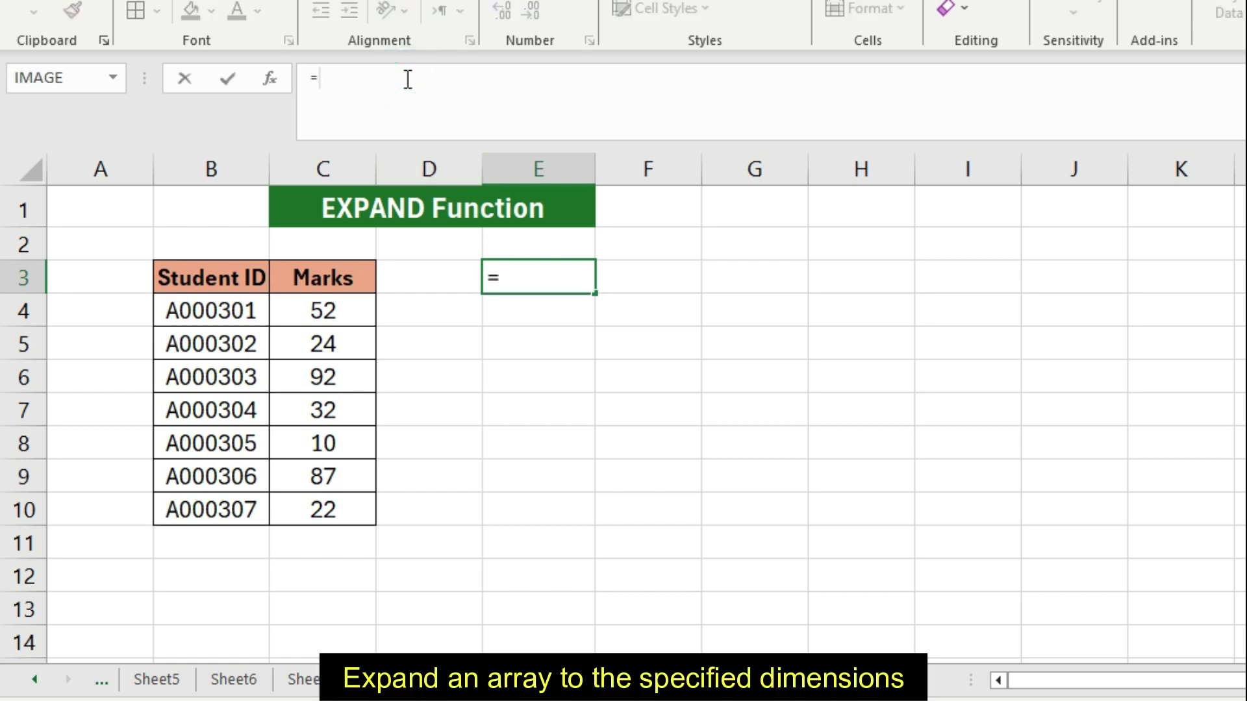
pyautogui.write('EXPAND')
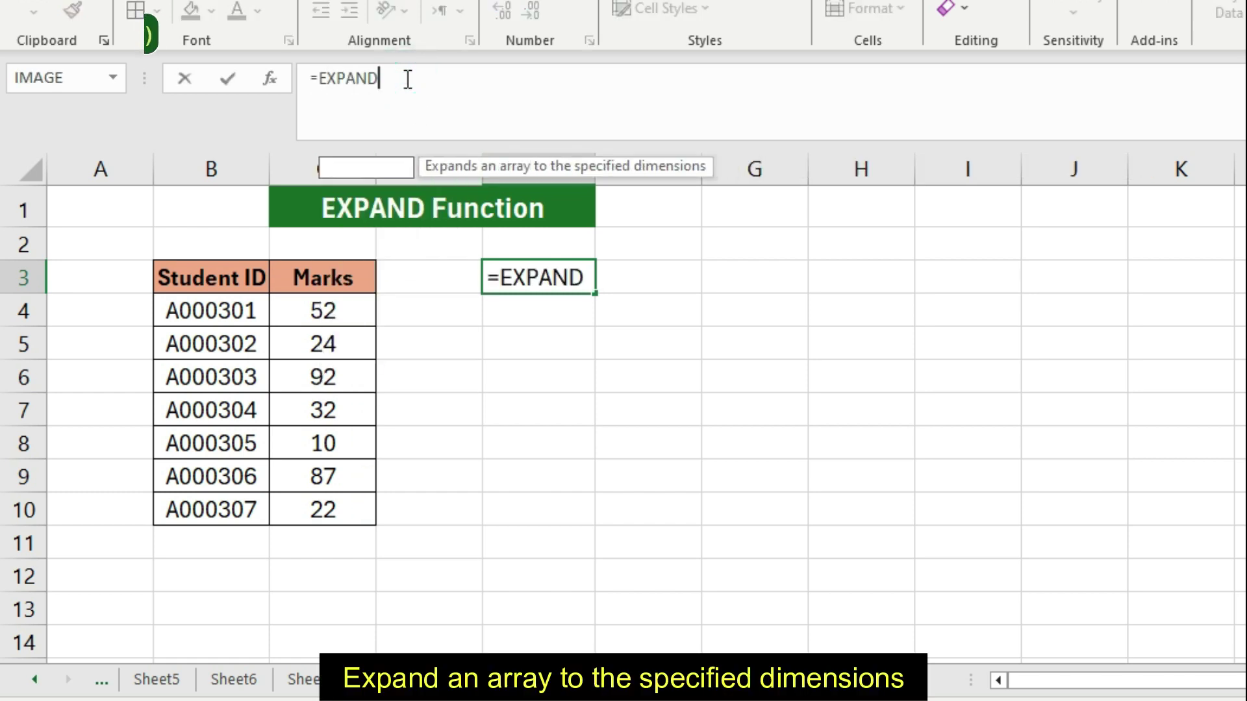
pyautogui.write('(')
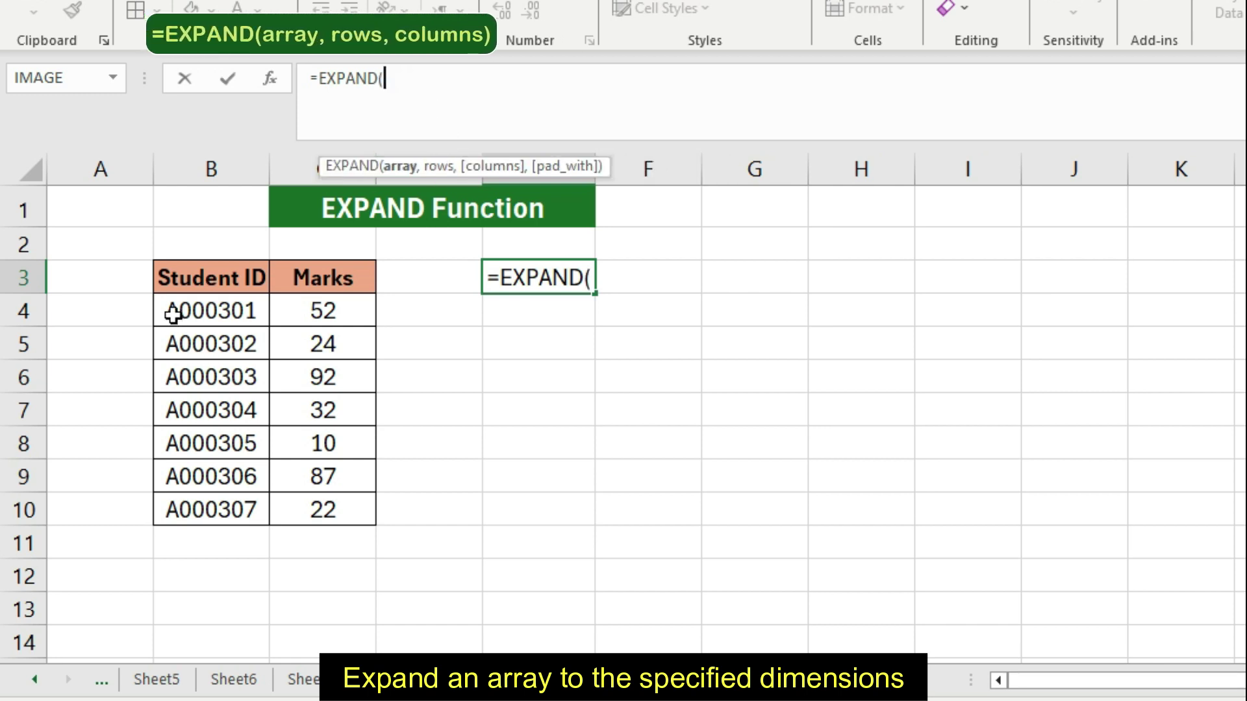
pyautogui.moveTo(173, 315); pyautogui.dragTo(326, 505)
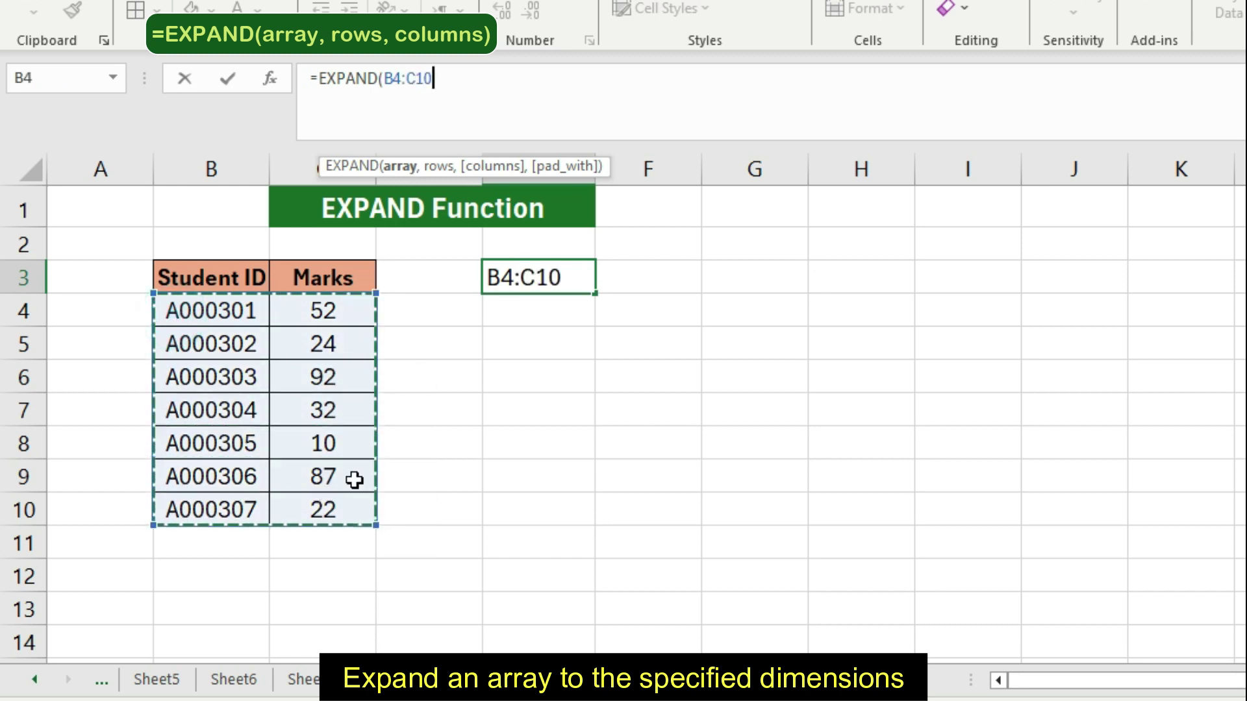
pyautogui.write(',')
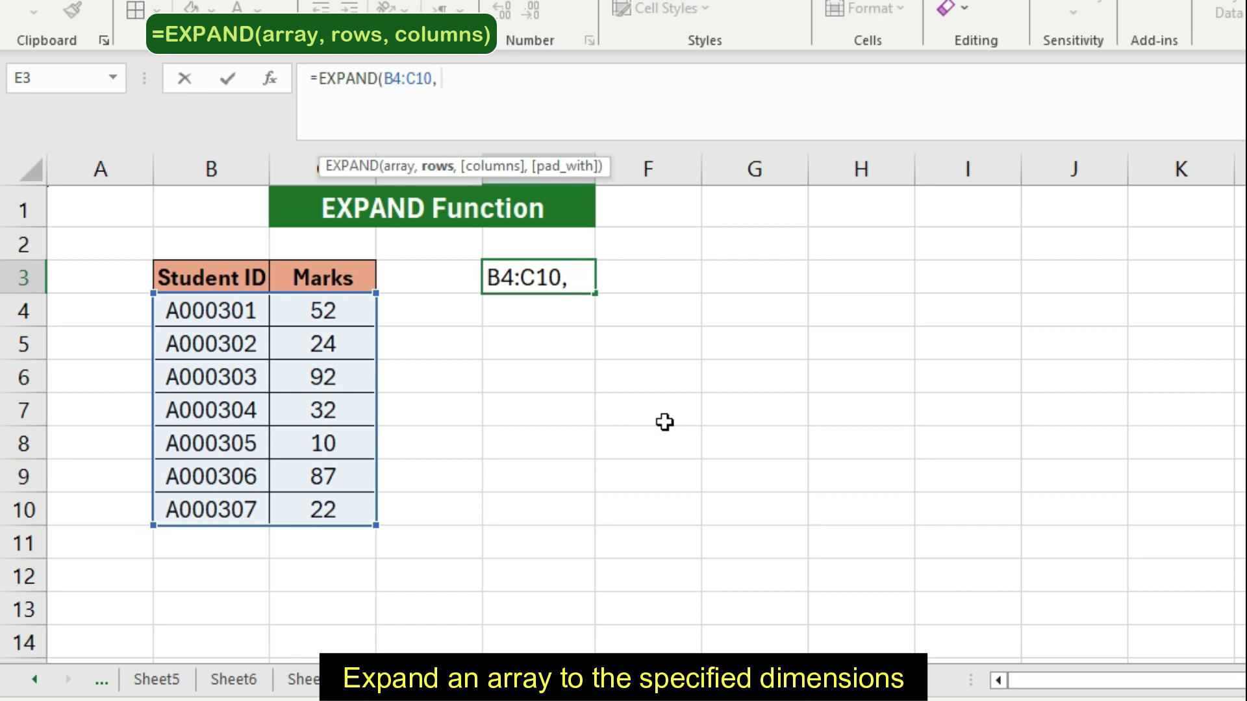
pyautogui.write(' 10,')
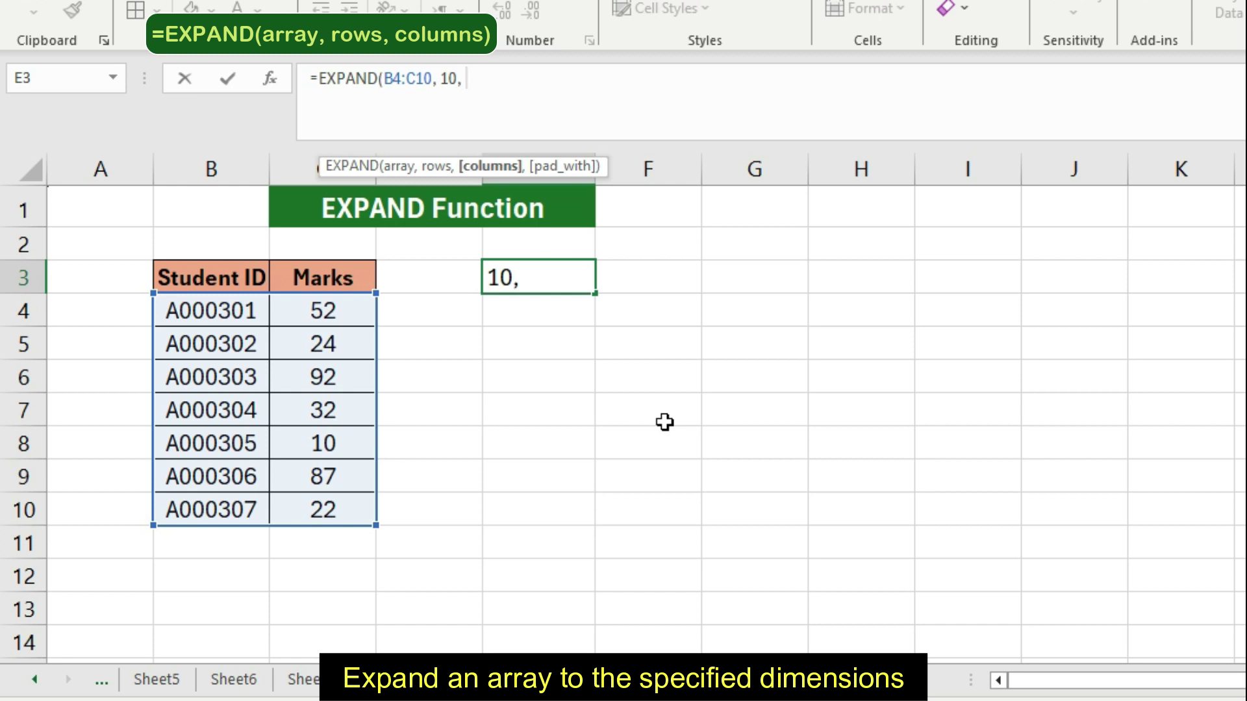
pyautogui.write(' 3')
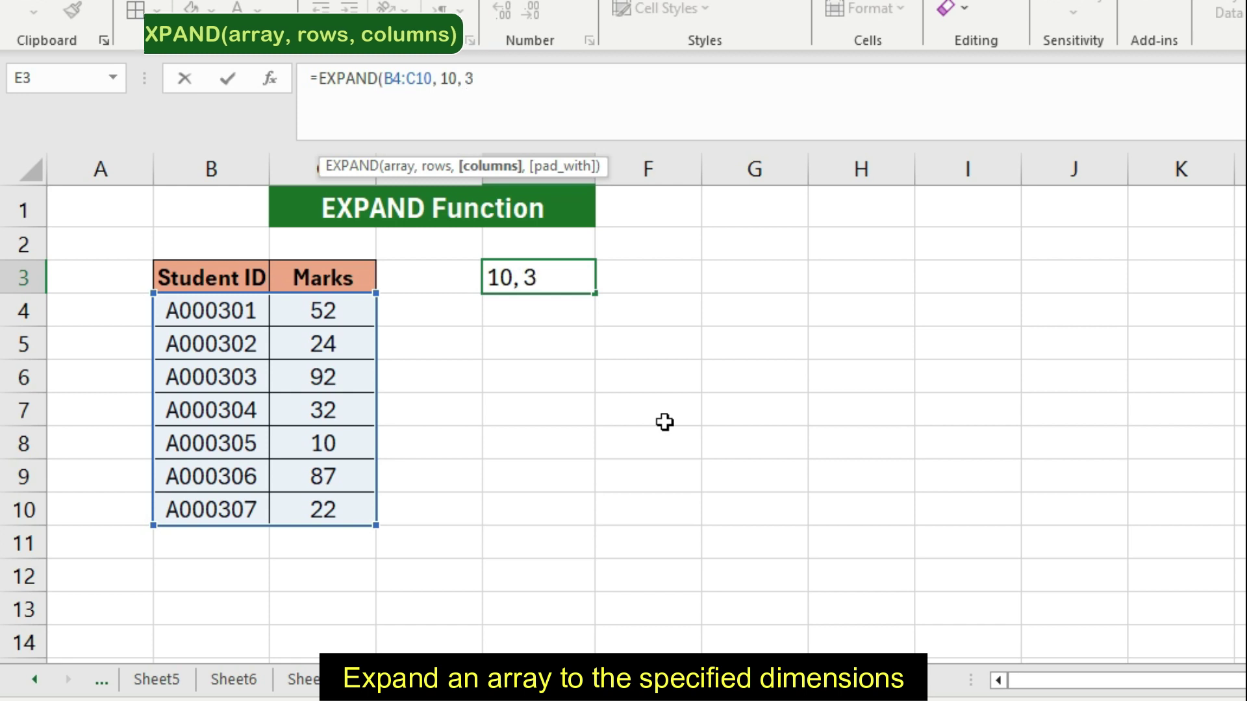
pyautogui.write(', 0')
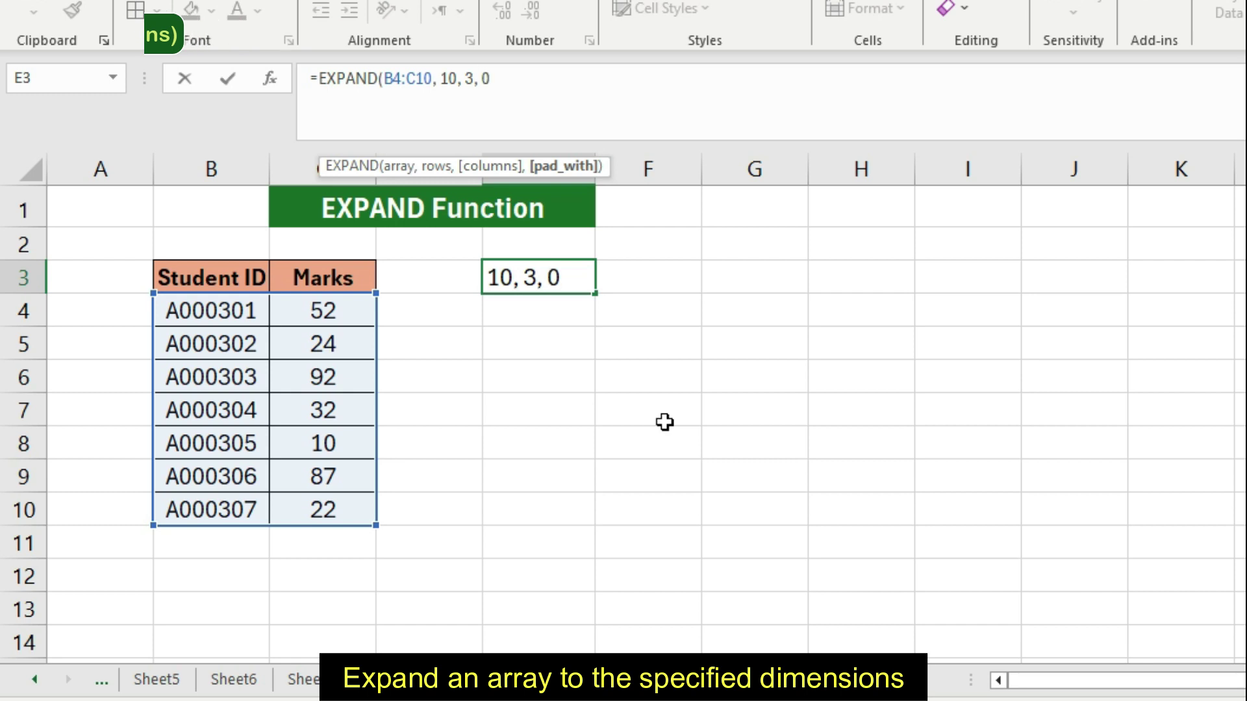
pyautogui.write(')')
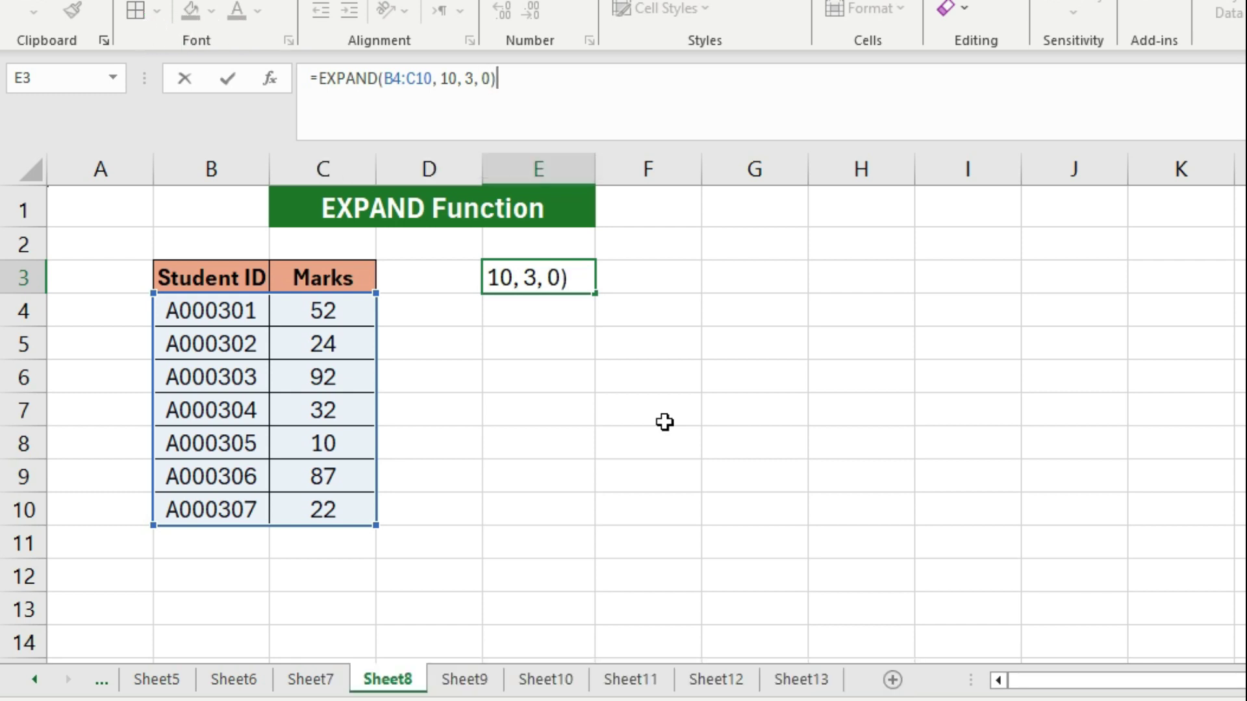
pyautogui.press('Return')
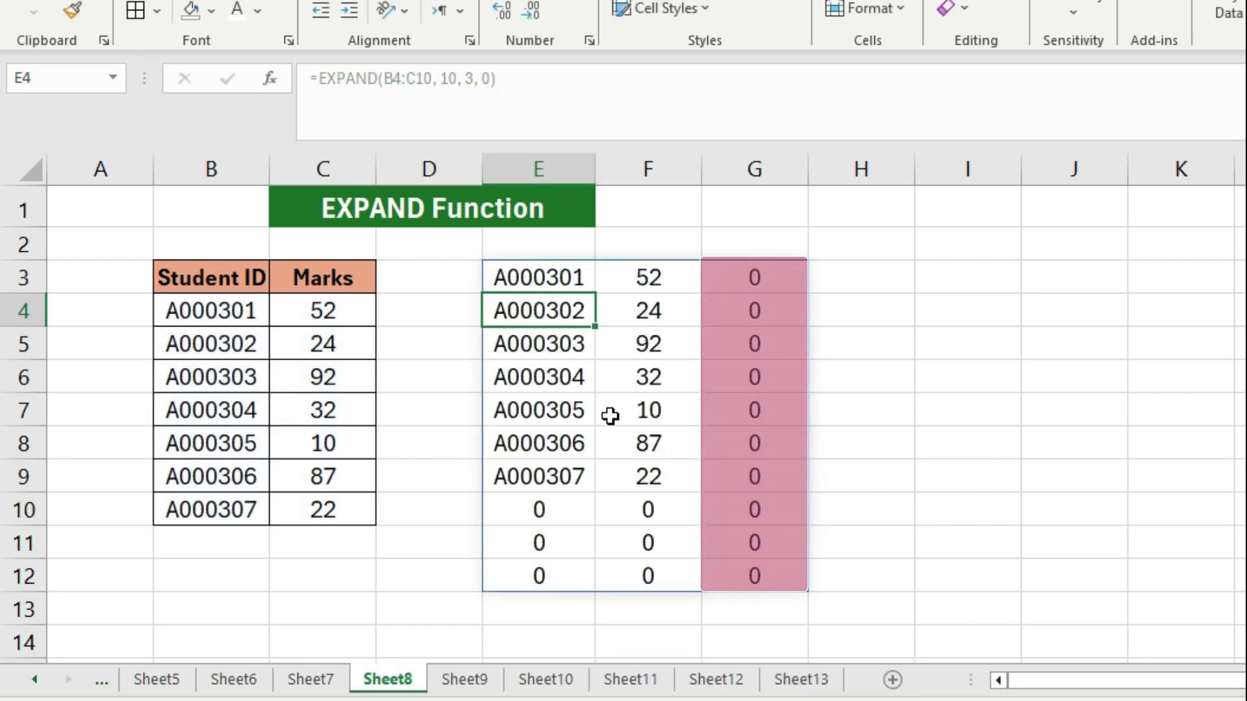
pyautogui.click(544, 278)
pyautogui.moveTo(544, 278)
pyautogui.mouseDown()
pyautogui.moveTo(639, 415)
pyautogui.moveTo(636, 475)
pyautogui.mouseUp()
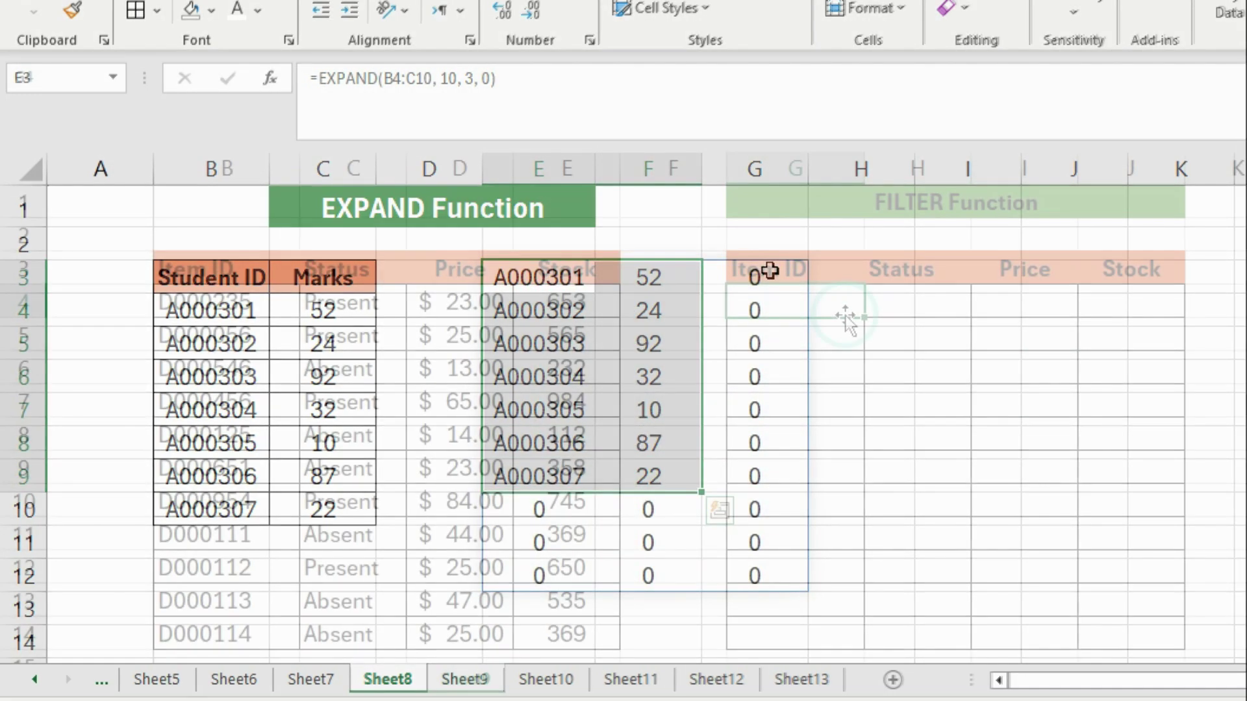
# Step: Enter =FILTER(B4:E14, C4:C14 = "Present", "Null") in G4 to spill the five Present items
pyautogui.click(436, 85)
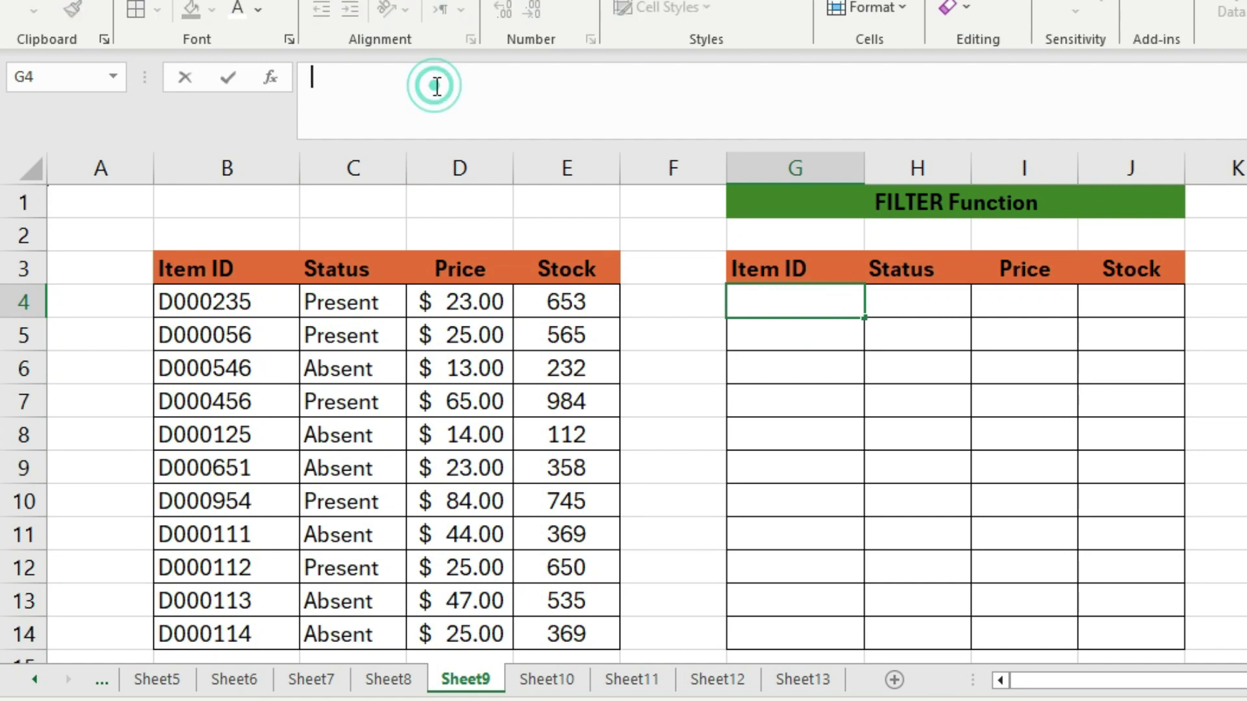
pyautogui.write('=FILTER(')
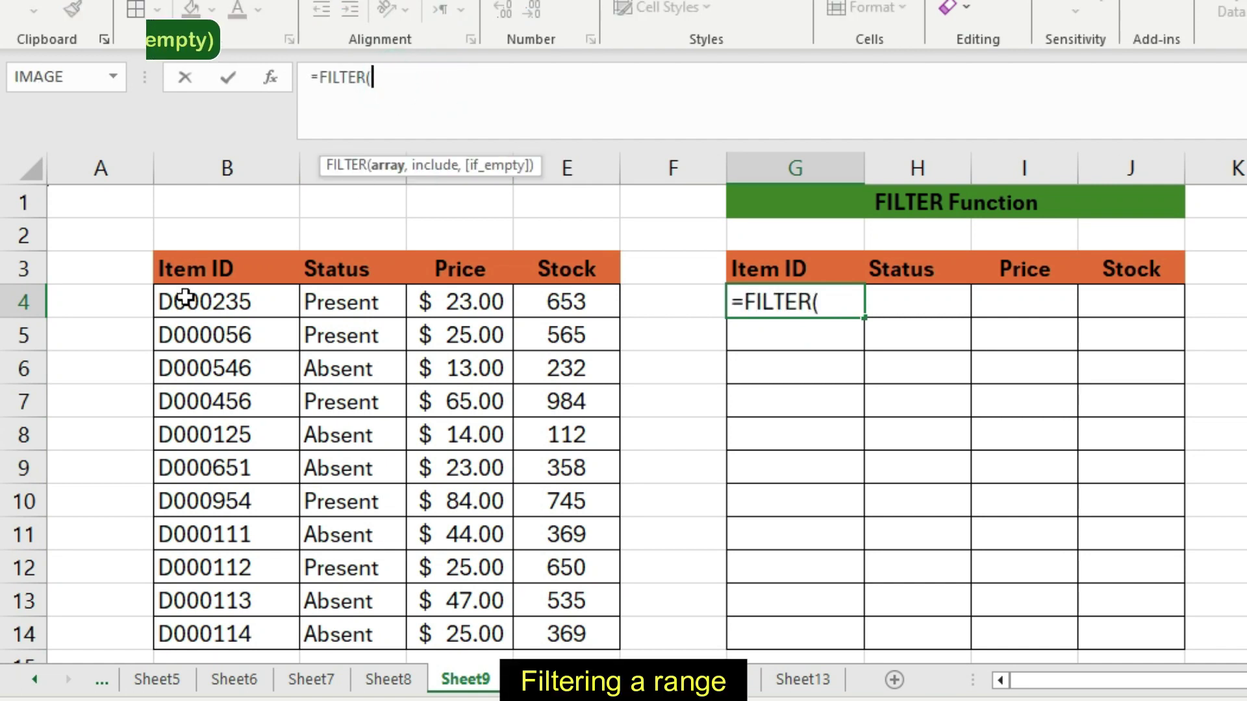
pyautogui.moveTo(184, 302); pyautogui.dragTo(524, 637)
pyautogui.write(',')
pyautogui.moveTo(370, 300); pyautogui.dragTo(368, 630)
pyautogui.write(',')
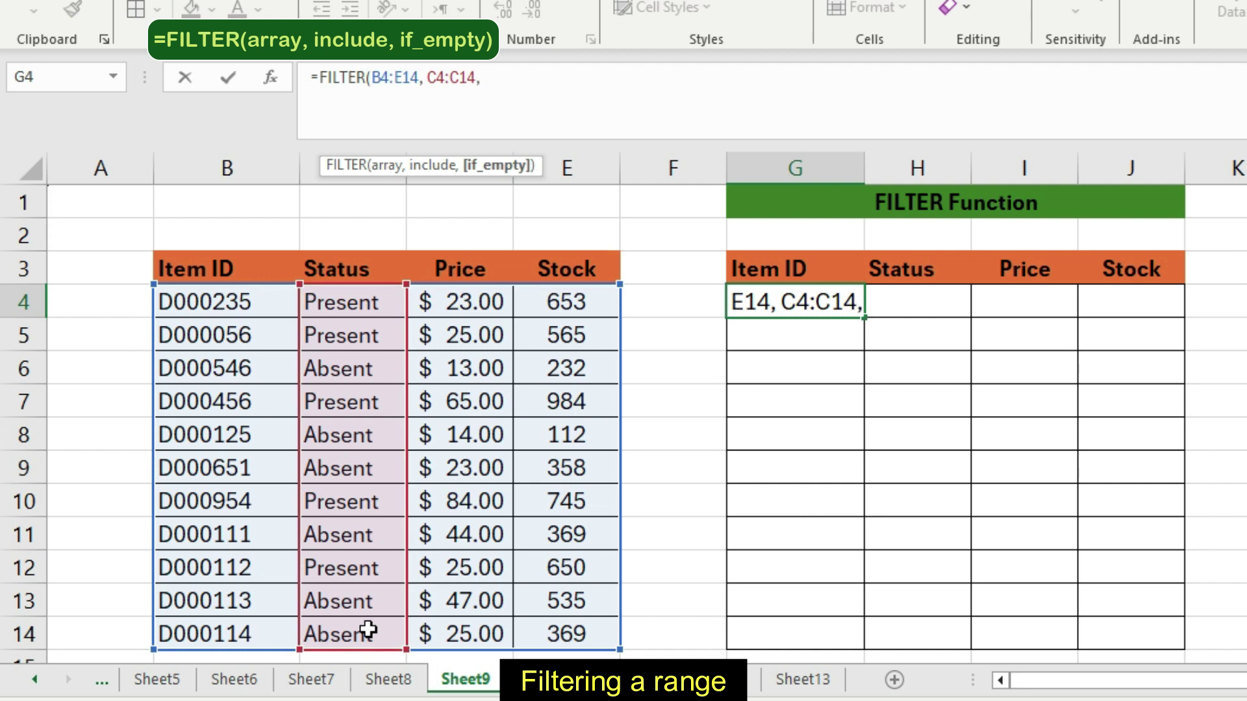
pyautogui.press('BackSpace')
pyautogui.write('= ')
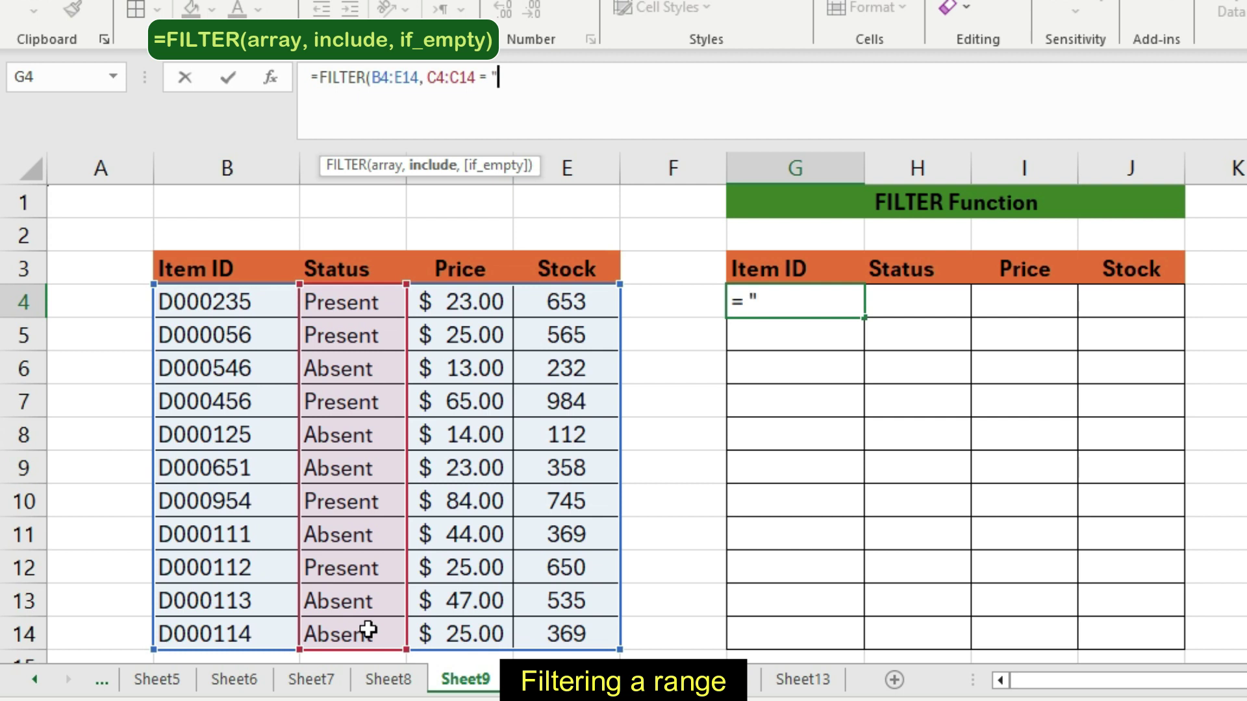
pyautogui.write('Present", "')
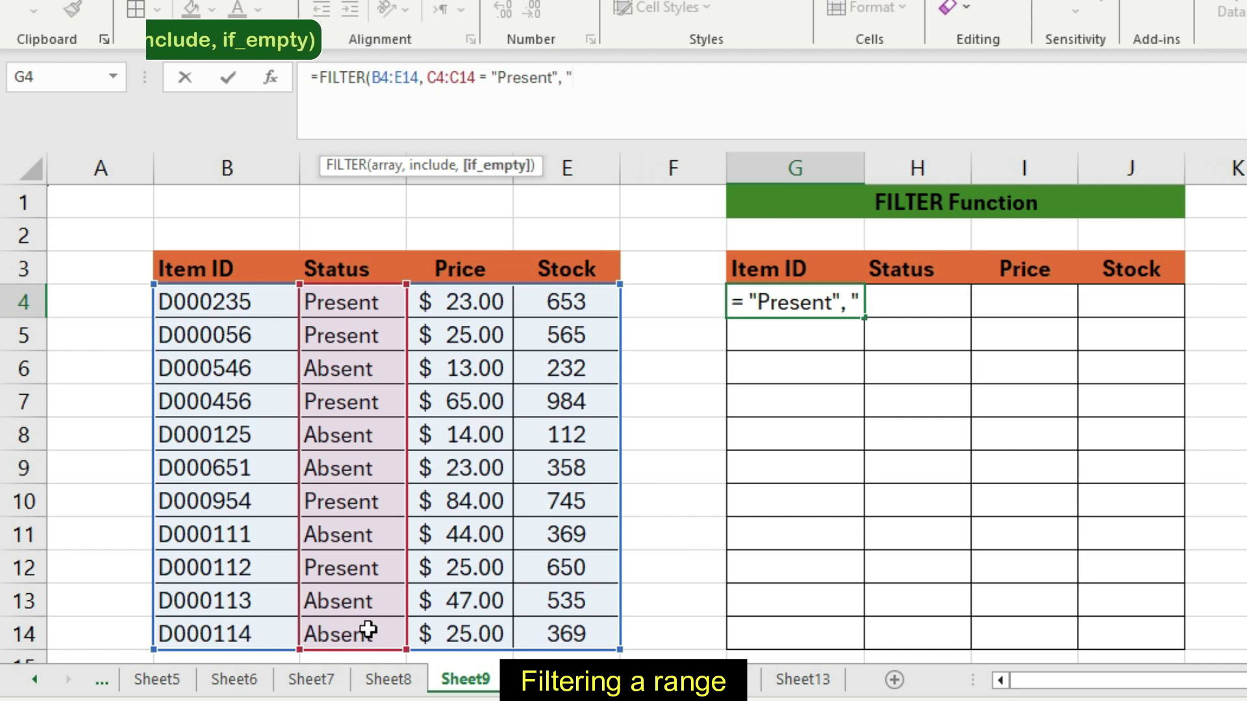
pyautogui.write('Null"')
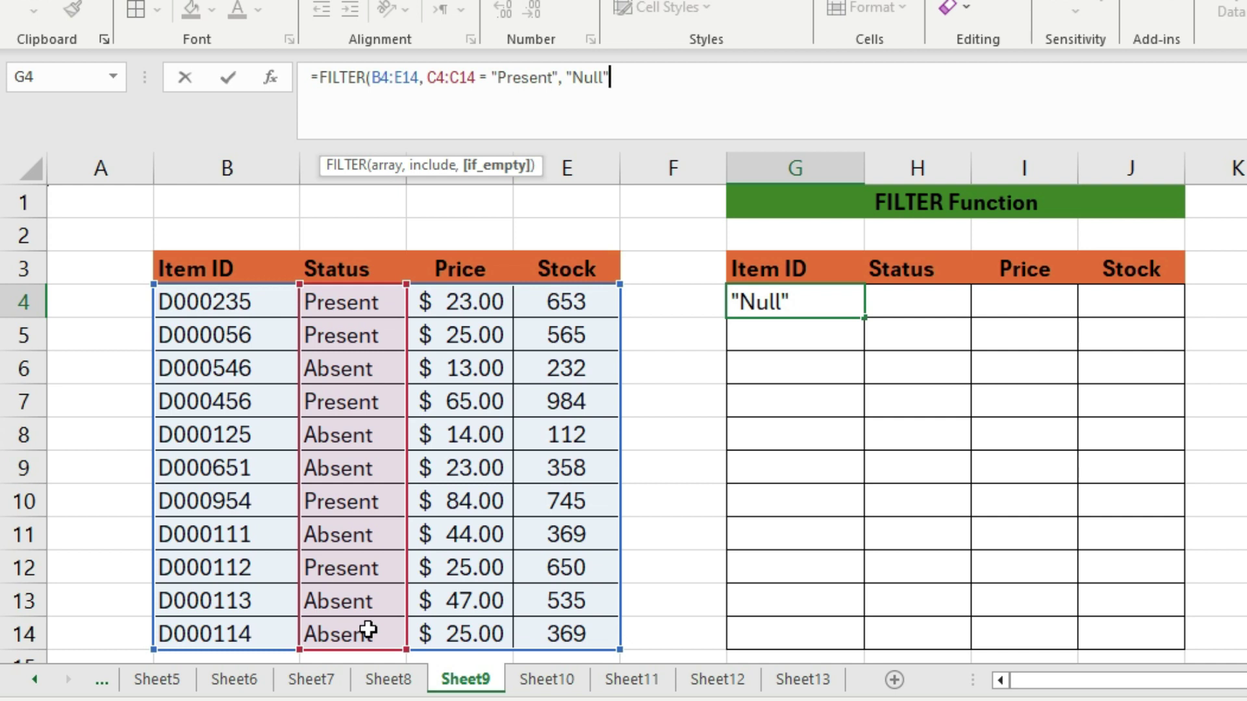
pyautogui.write(')')
pyautogui.press('Return')
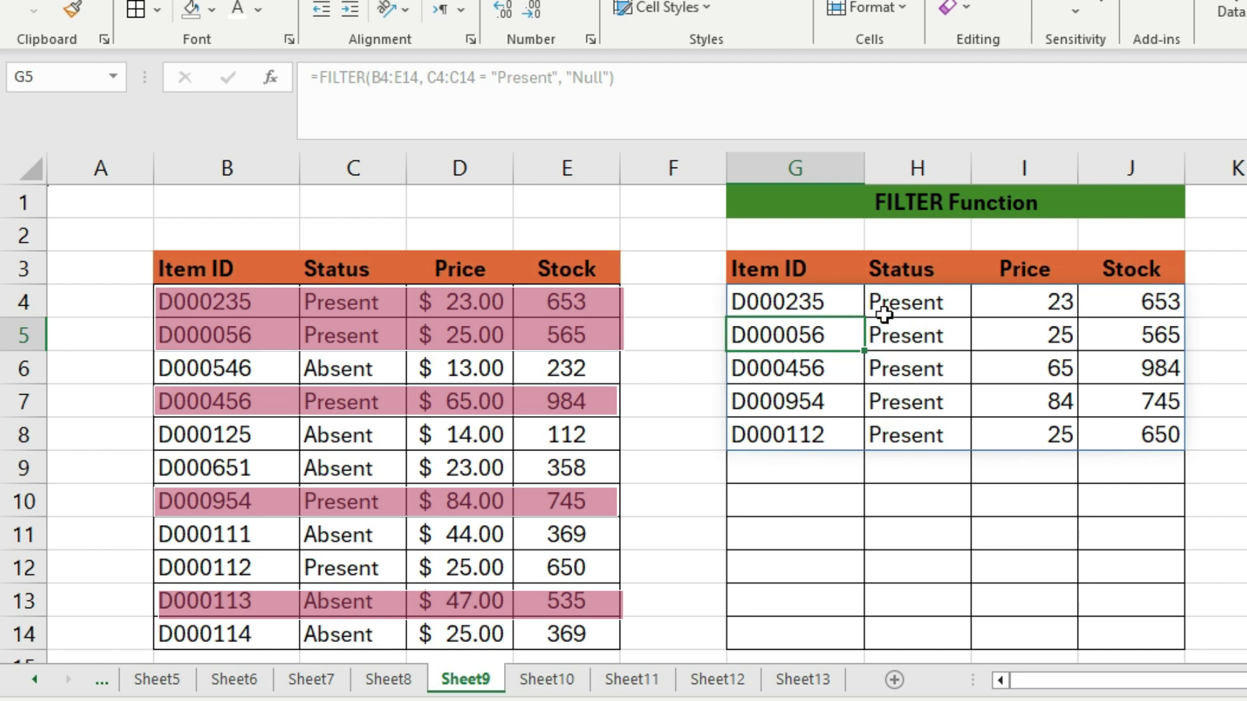
pyautogui.moveTo(884, 314); pyautogui.dragTo(884, 432)
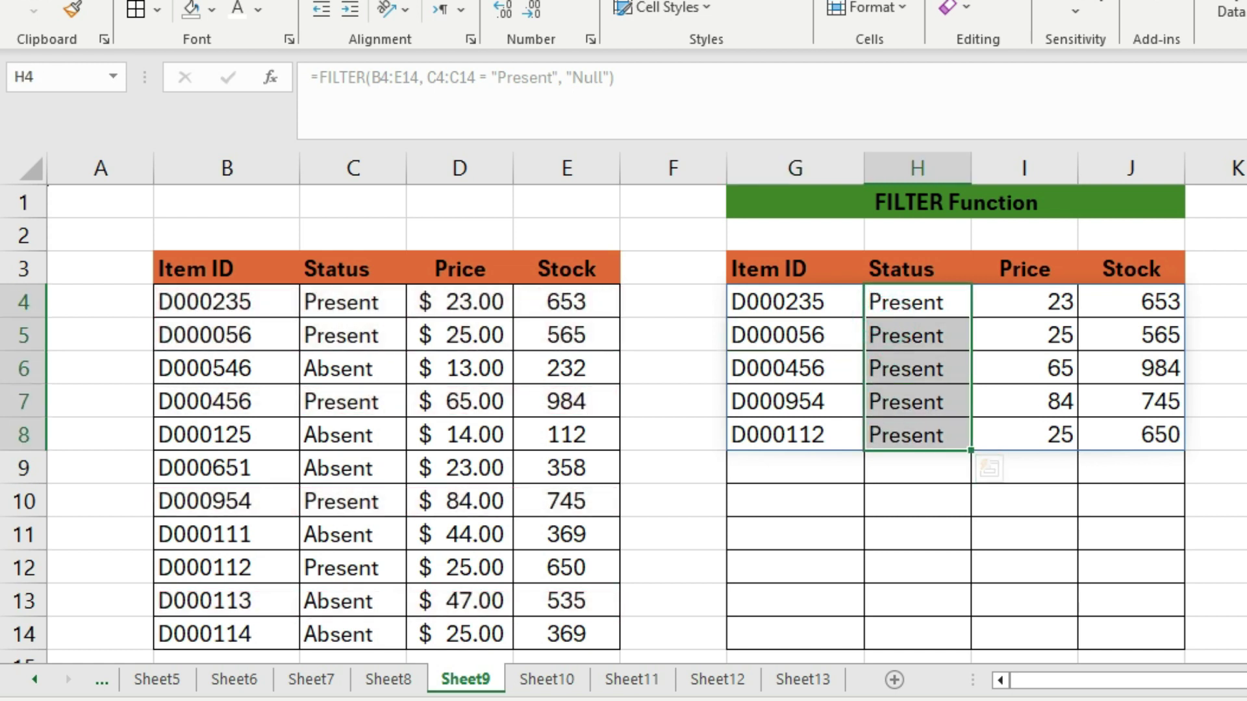
pyautogui.click(1233, 400)
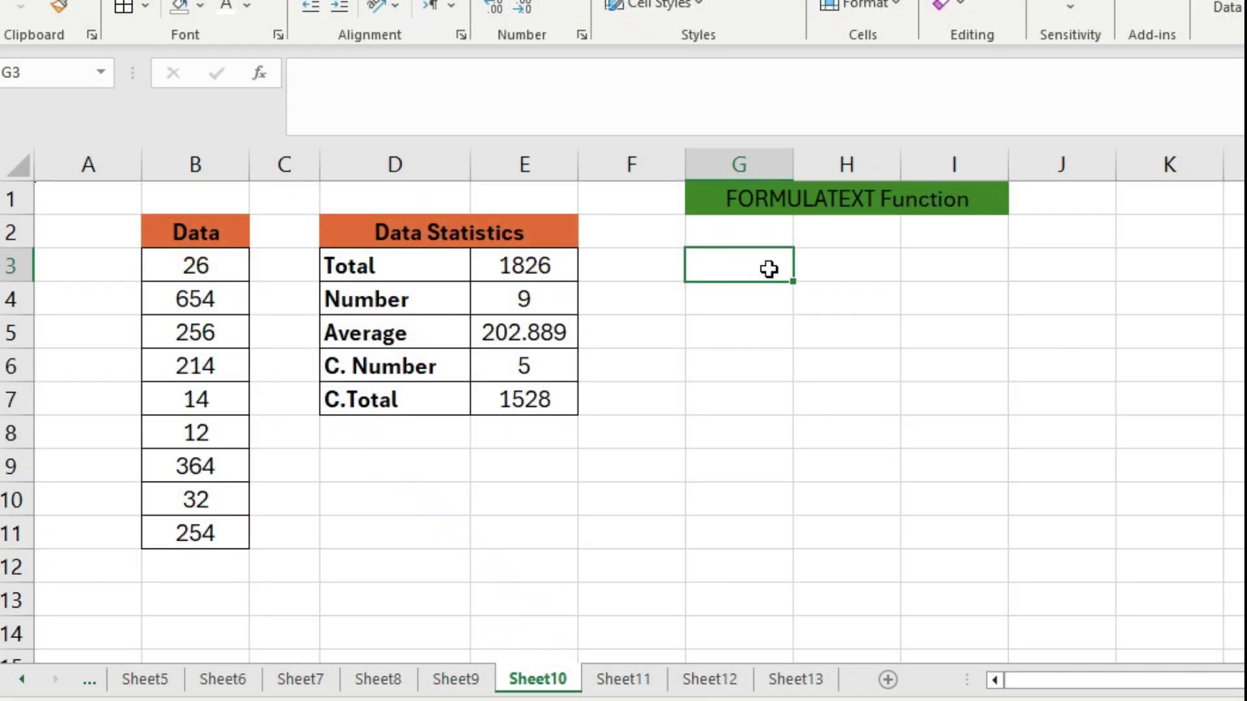
# Step: Enter =FORMULATEXT(E3:E7) in G3 to spill each statistic's formula text
pyautogui.click(434, 75)
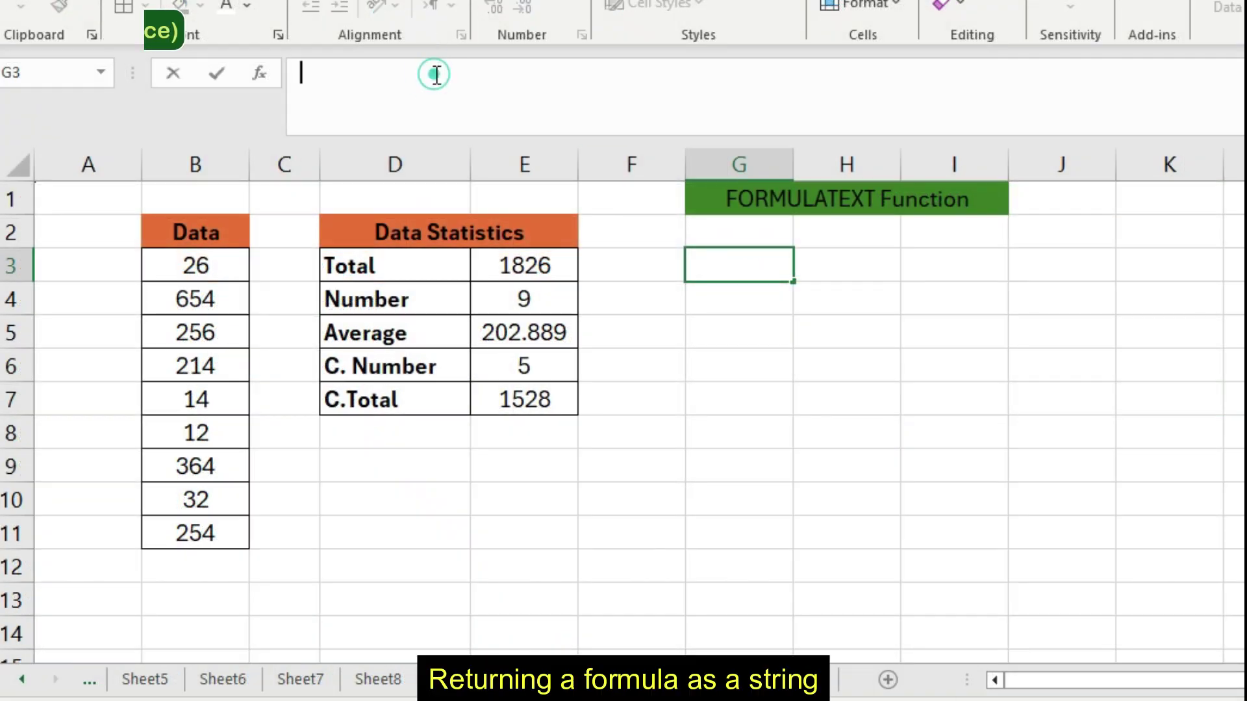
pyautogui.write('=')
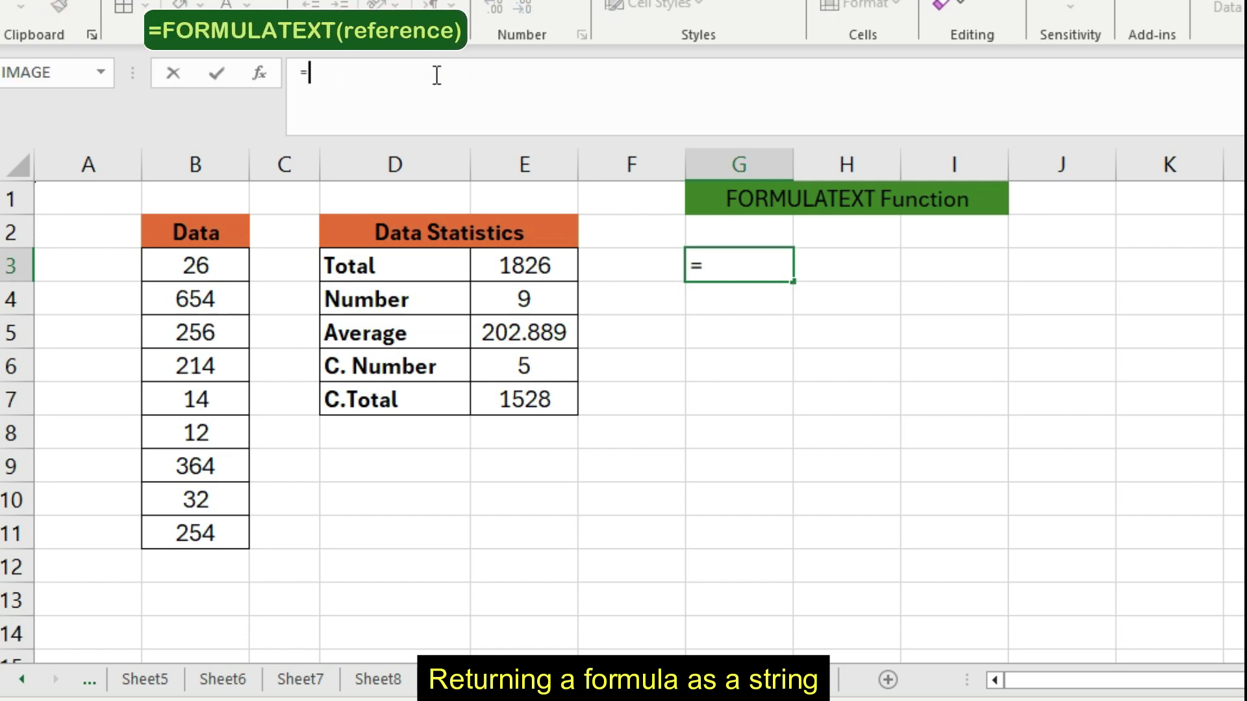
pyautogui.write('FORMU')
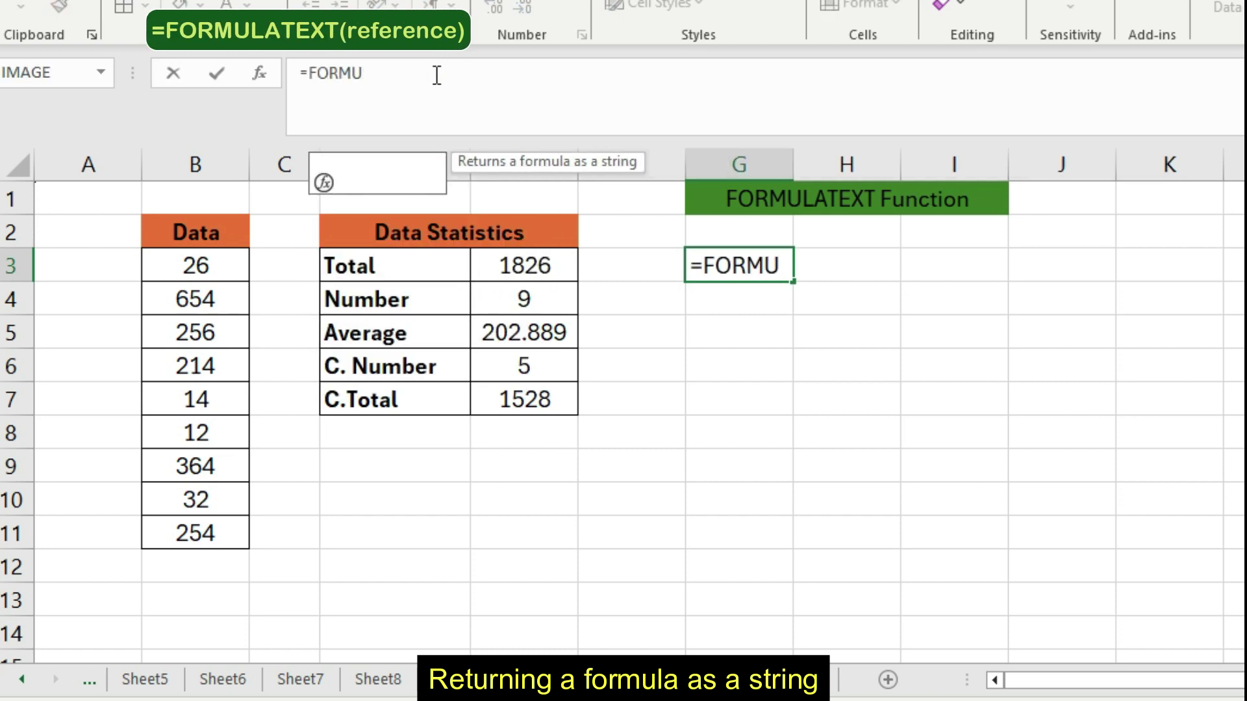
pyautogui.write('LATEXT')
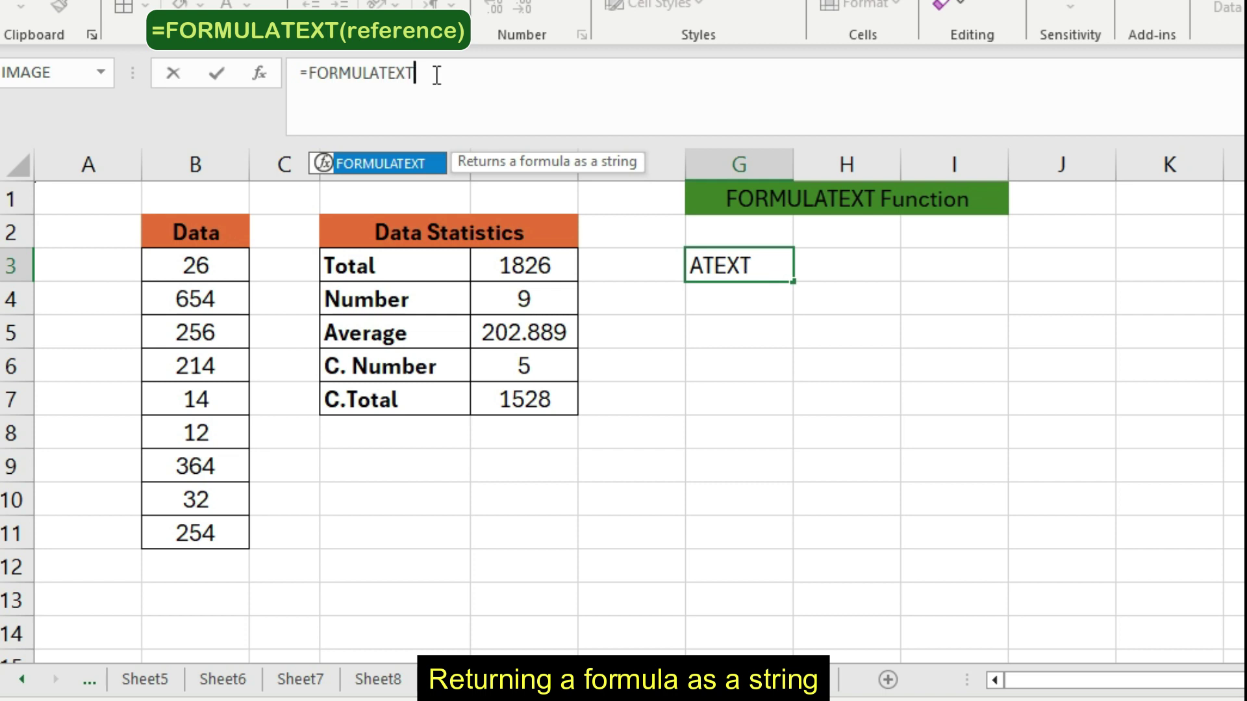
pyautogui.write('(')
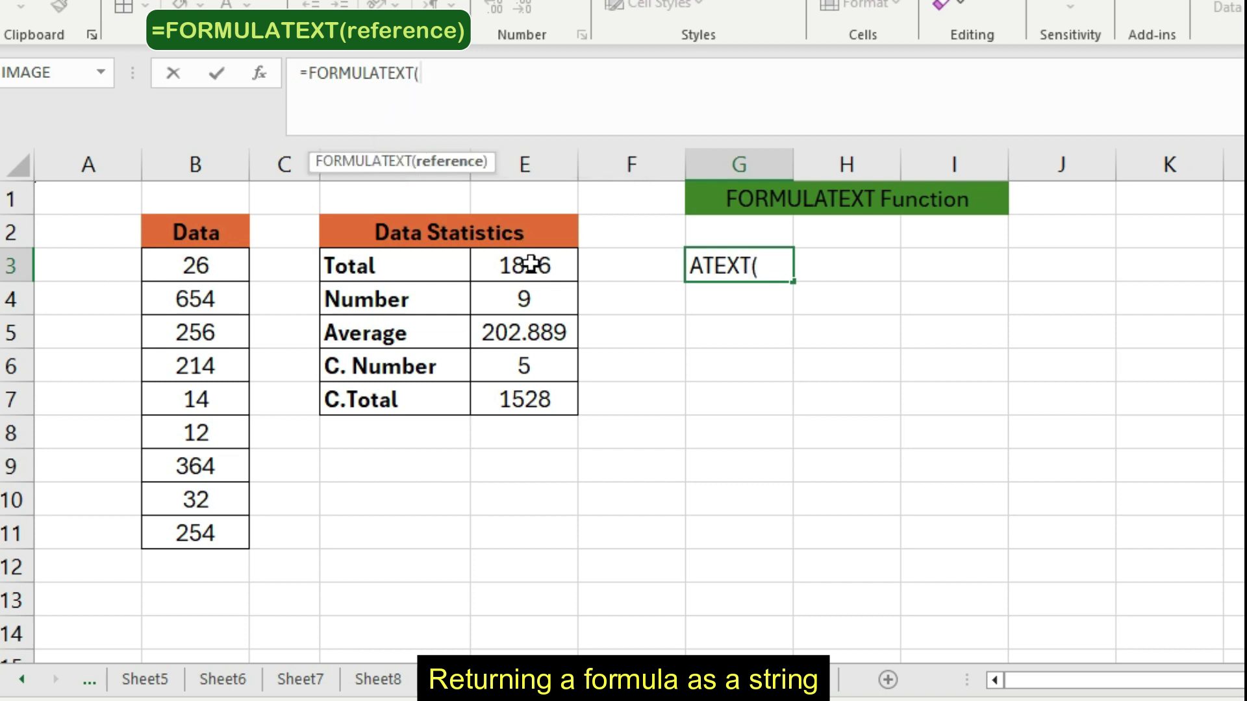
pyautogui.moveTo(531, 263); pyautogui.dragTo(526, 389)
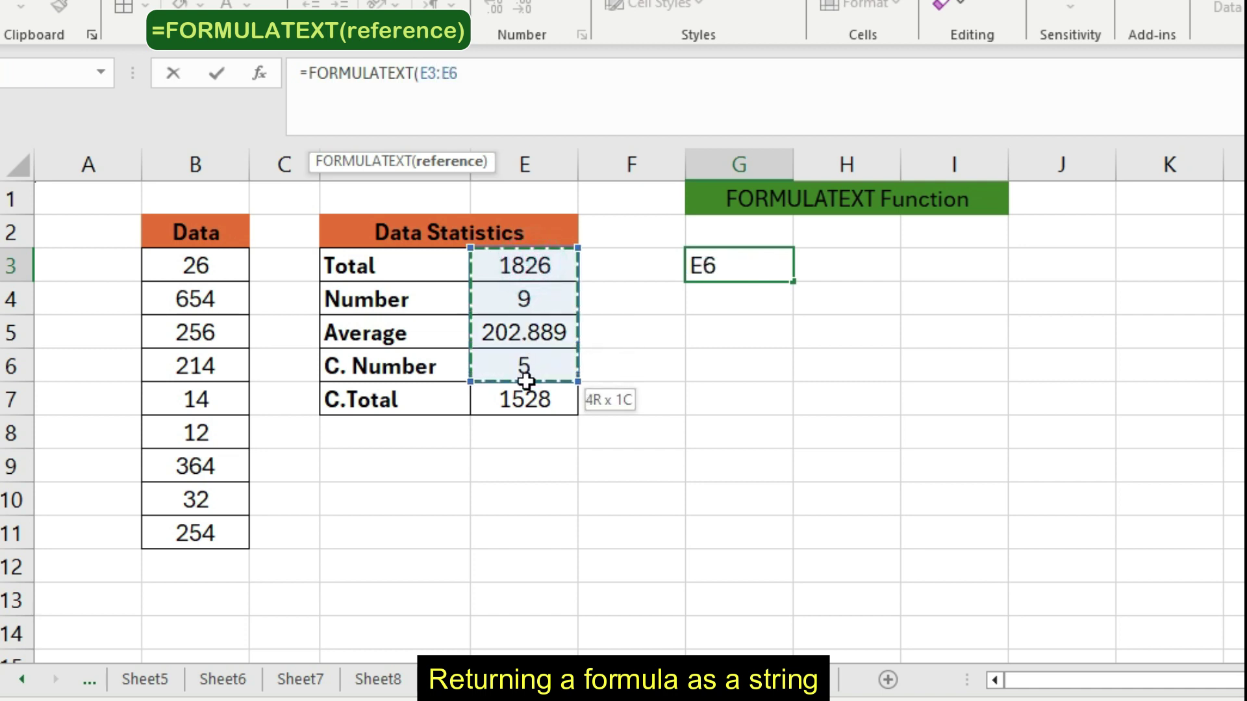
pyautogui.write(')')
pyautogui.press('Return')
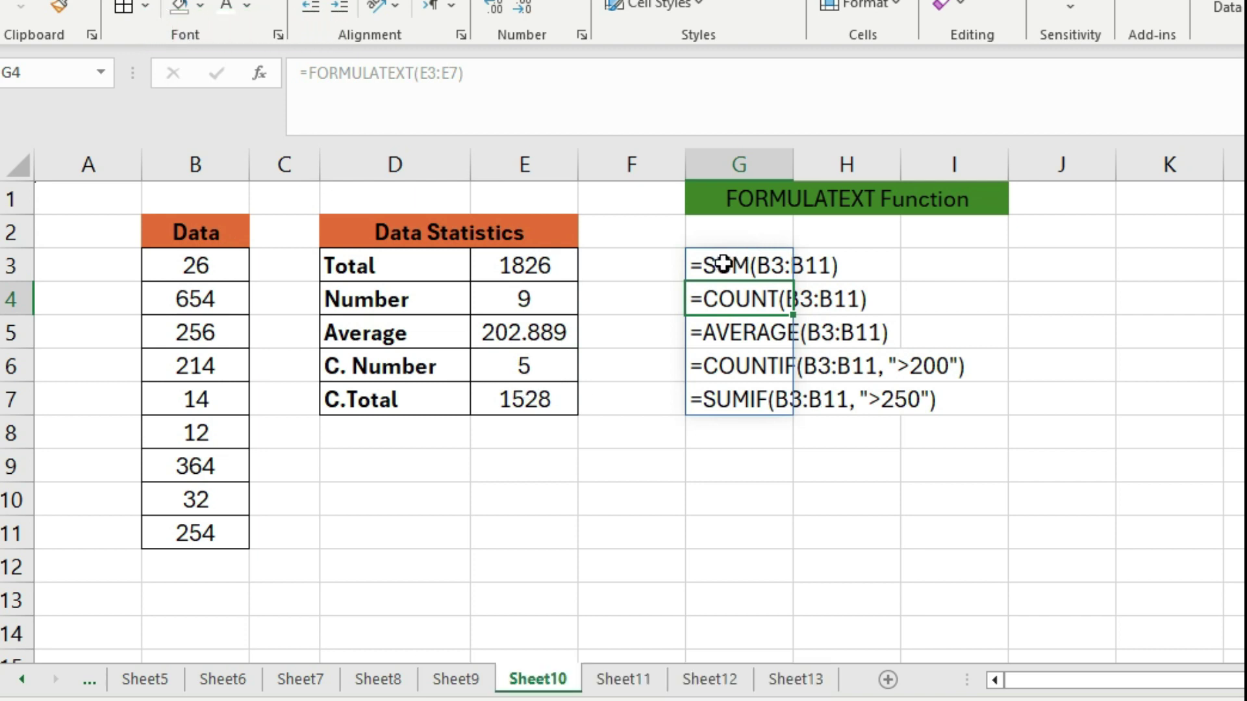
# Step: Compare the Total and Number values against their formula text in G4
pyautogui.click(552, 268)
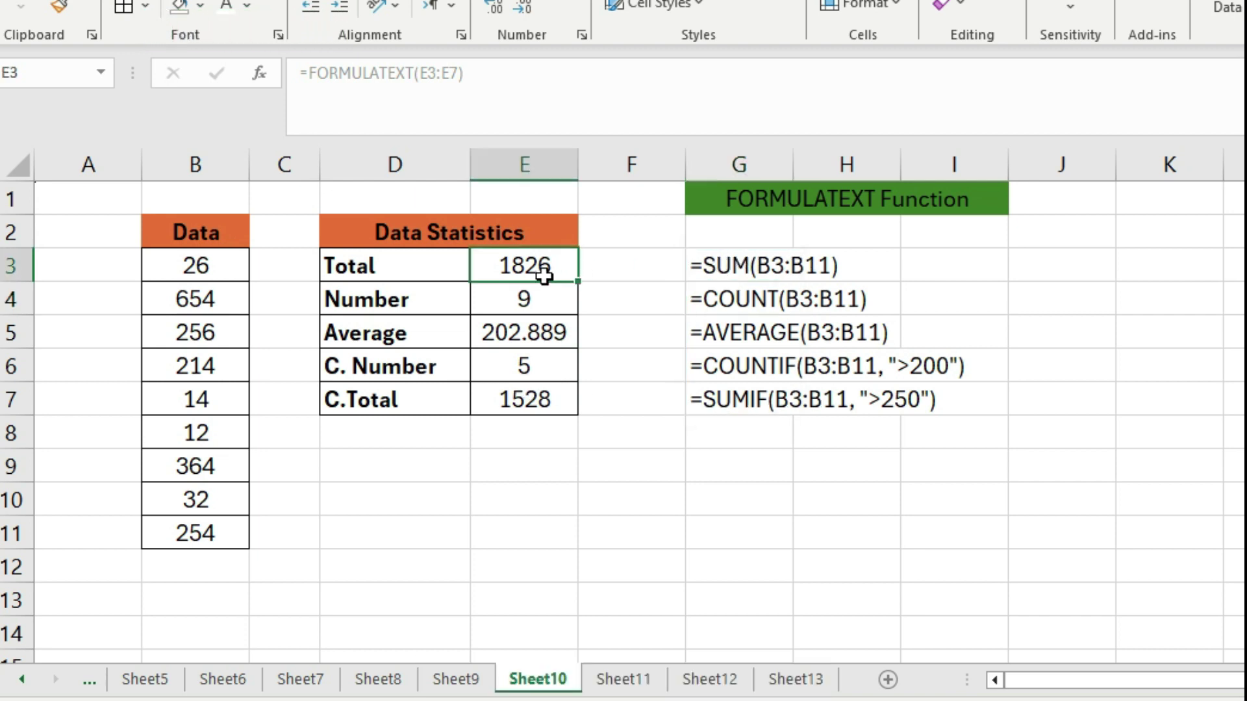
pyautogui.click(726, 309)
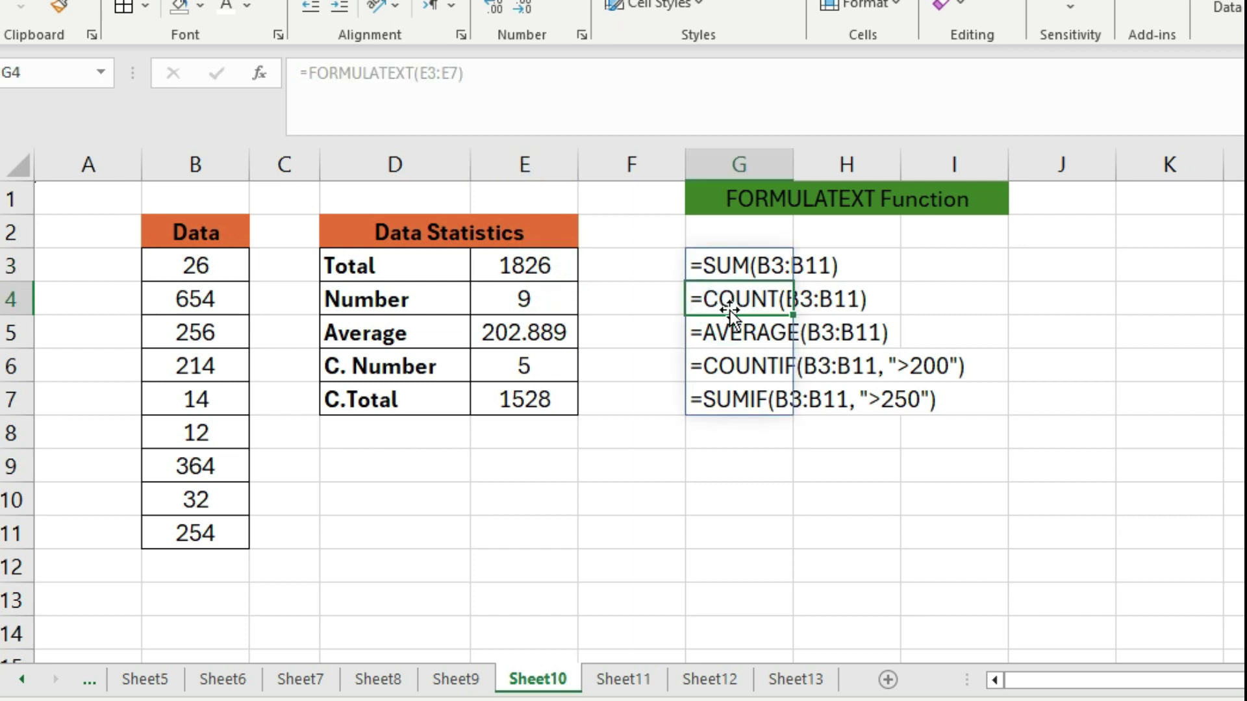
pyautogui.click(557, 286)
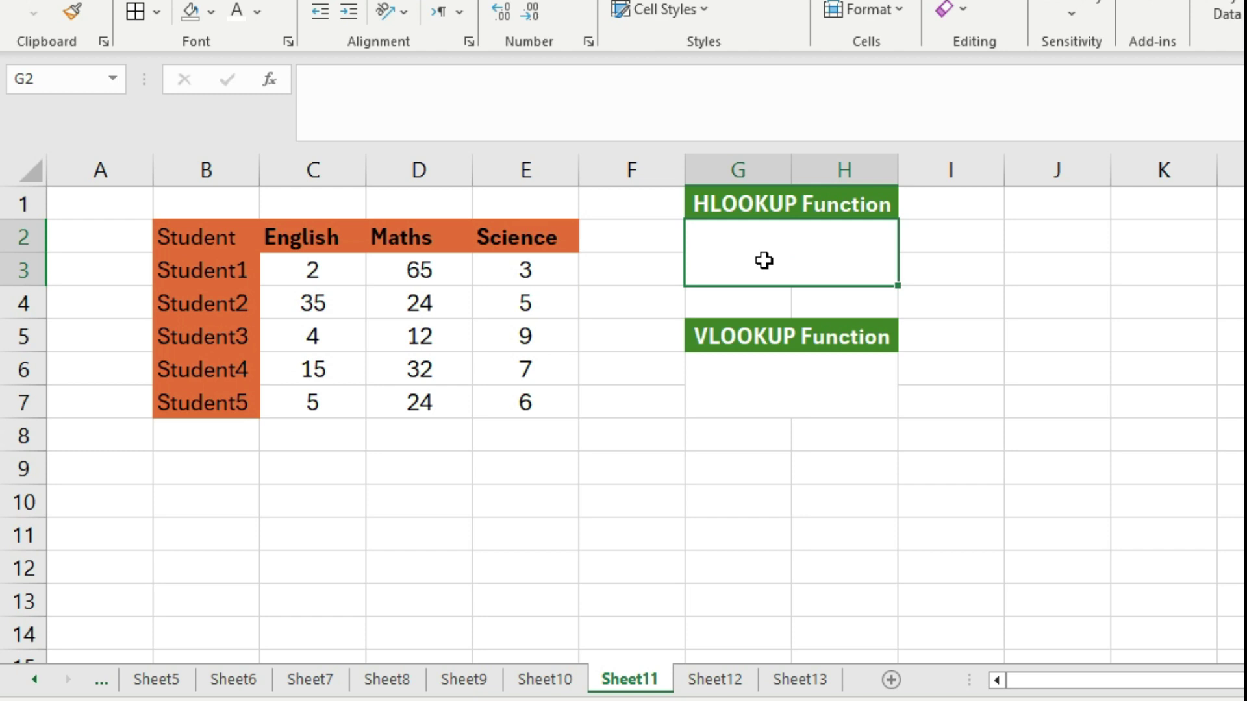
# Step: Enter =HLOOKUP("Maths", B2:E7, 4, FALSE) in G2, returning 12
pyautogui.click(488, 98)
pyautogui.write('=HLOOKUP')
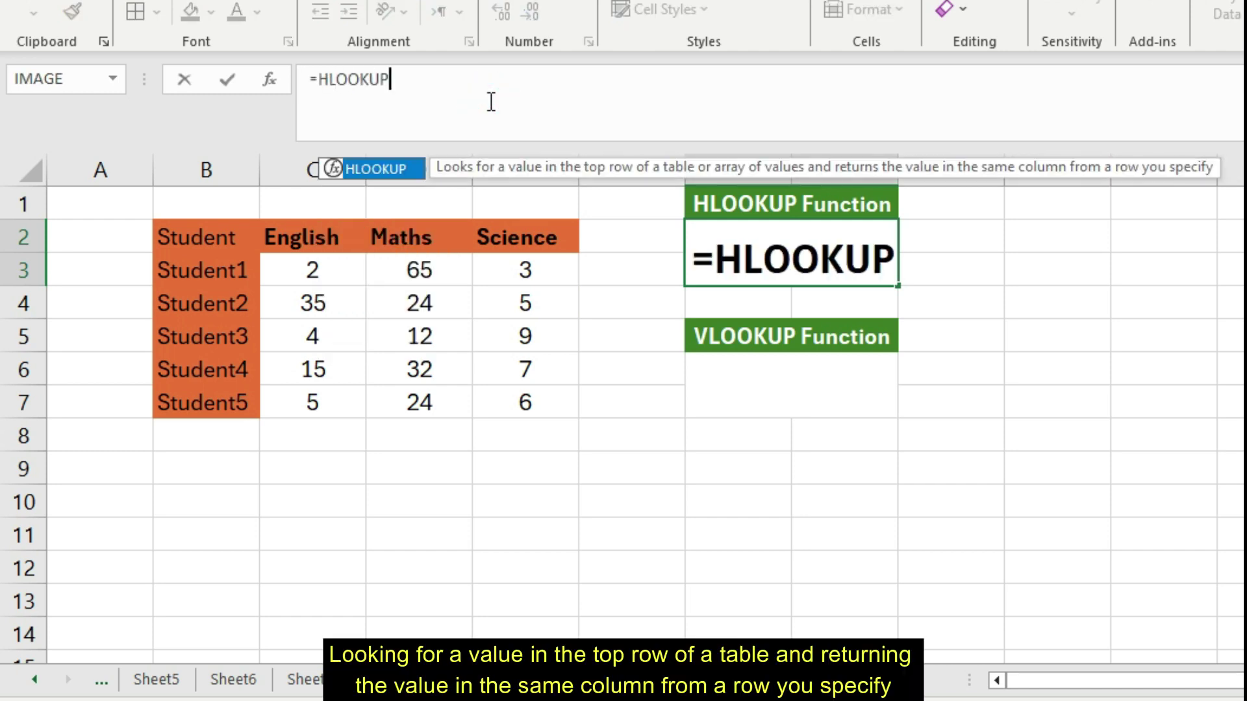
pyautogui.write('(')
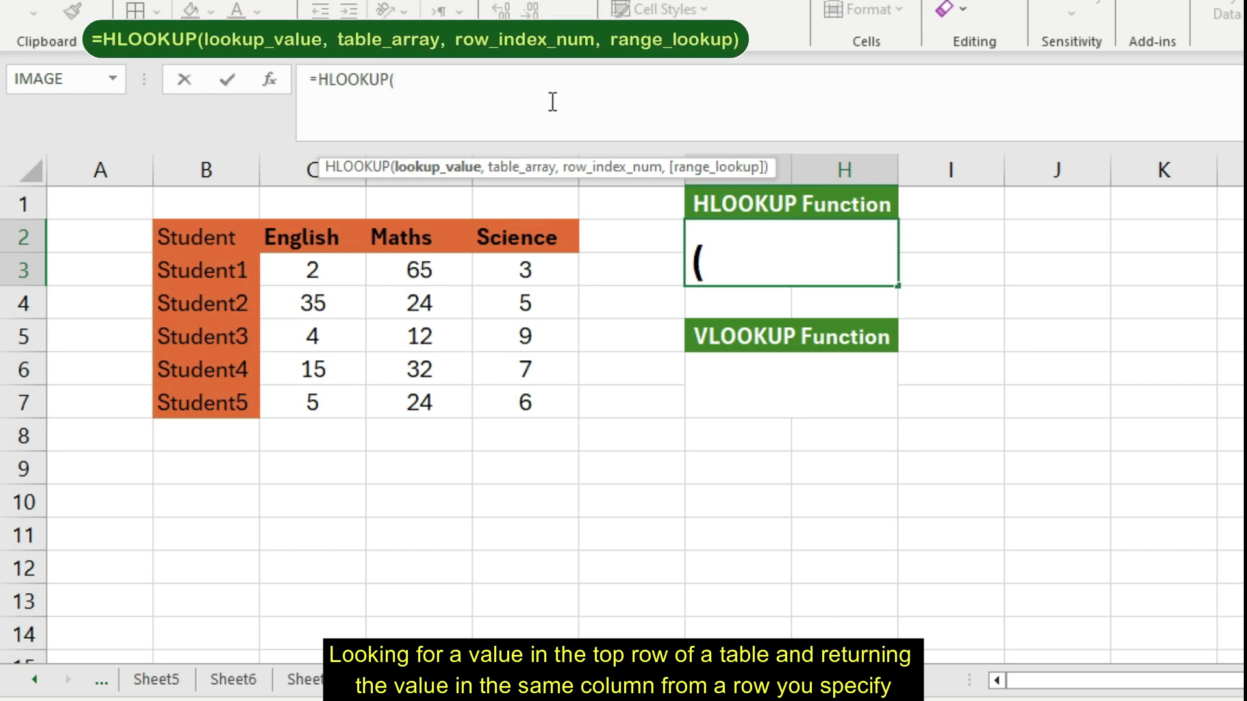
pyautogui.write('"Ma')
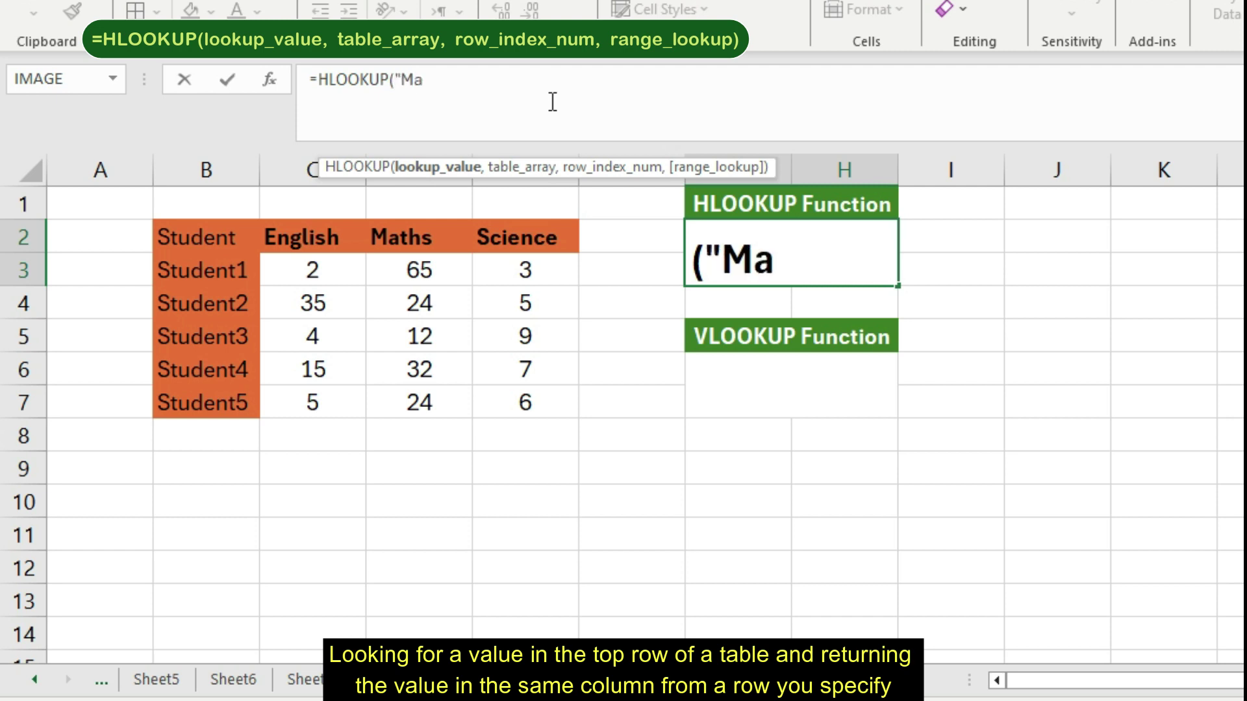
pyautogui.write('ths",')
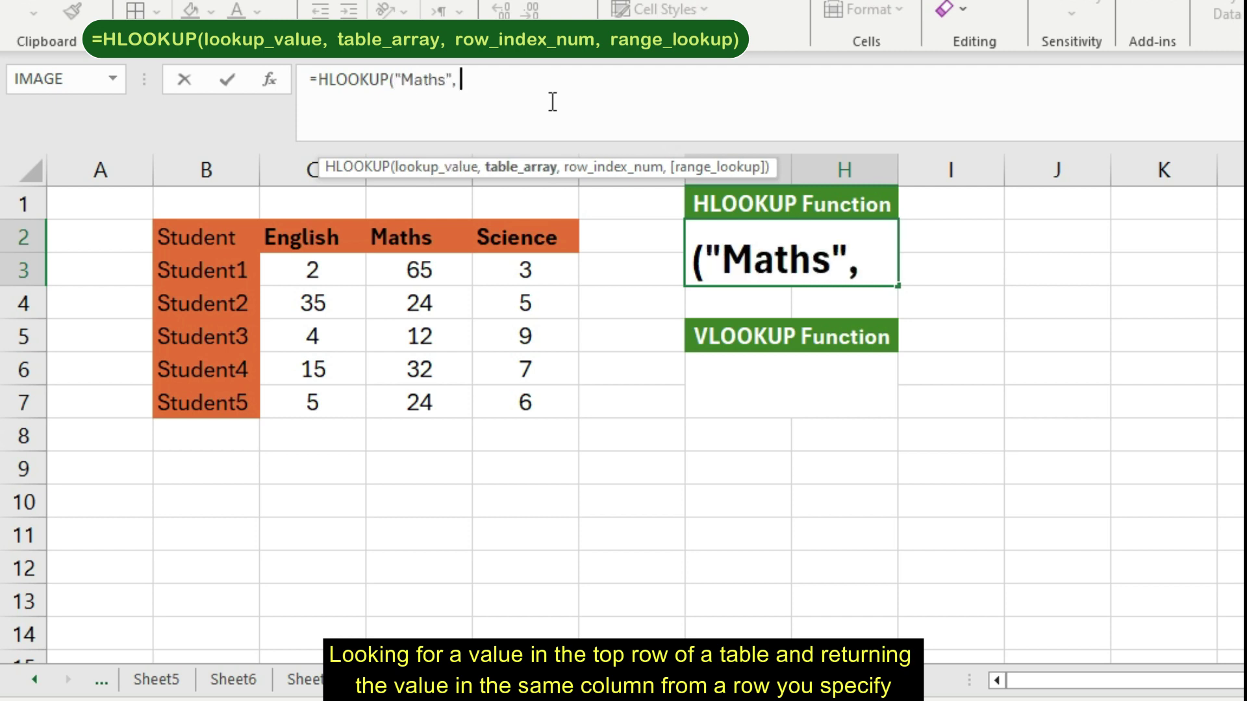
pyautogui.moveTo(247, 237); pyautogui.dragTo(497, 391)
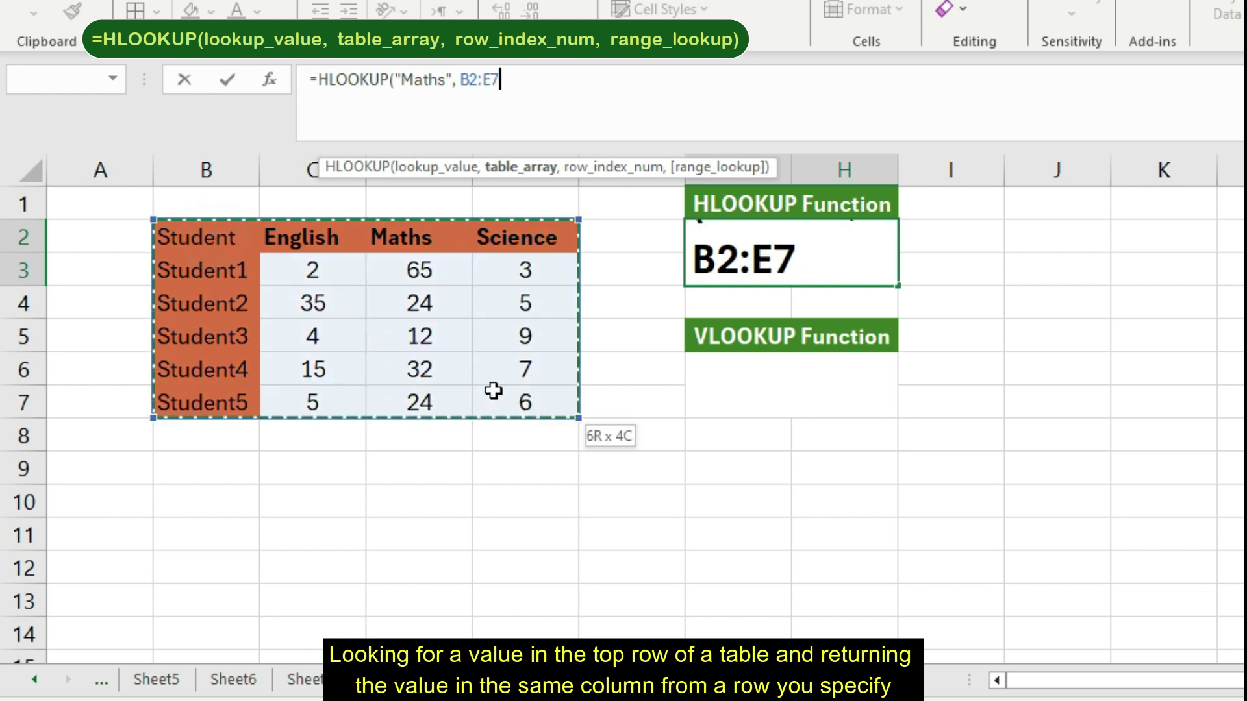
pyautogui.write(', ')
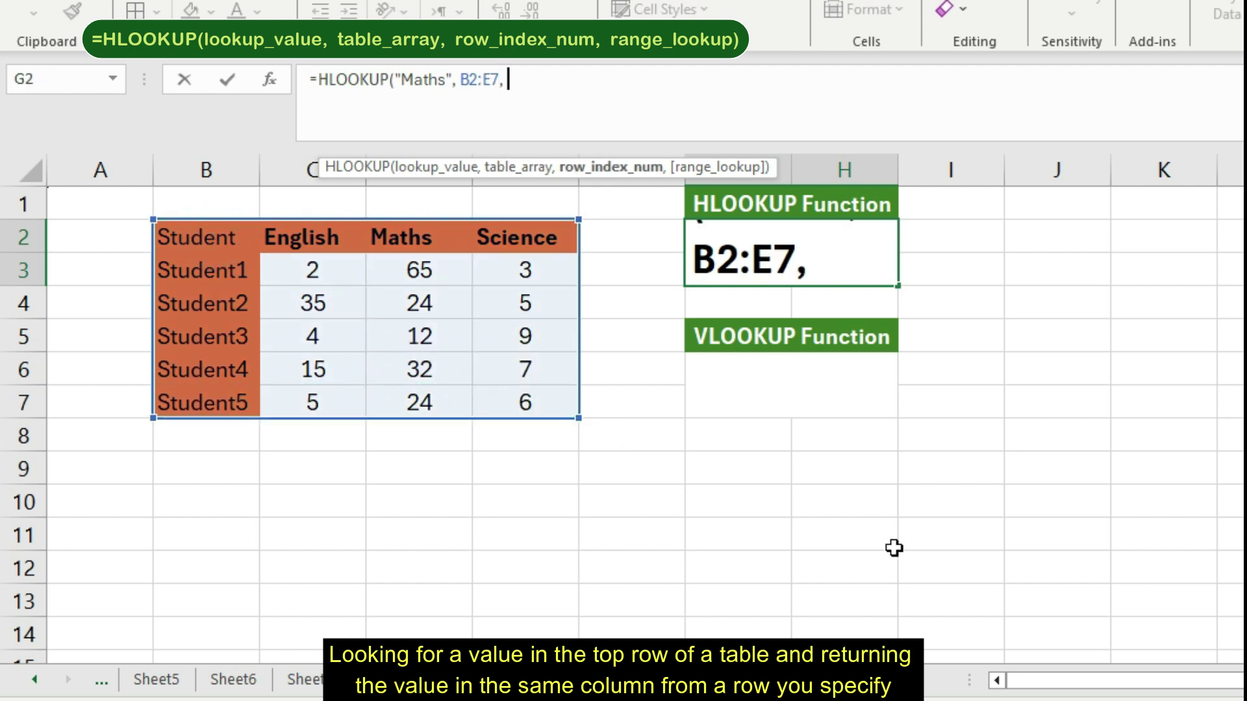
pyautogui.write('4')
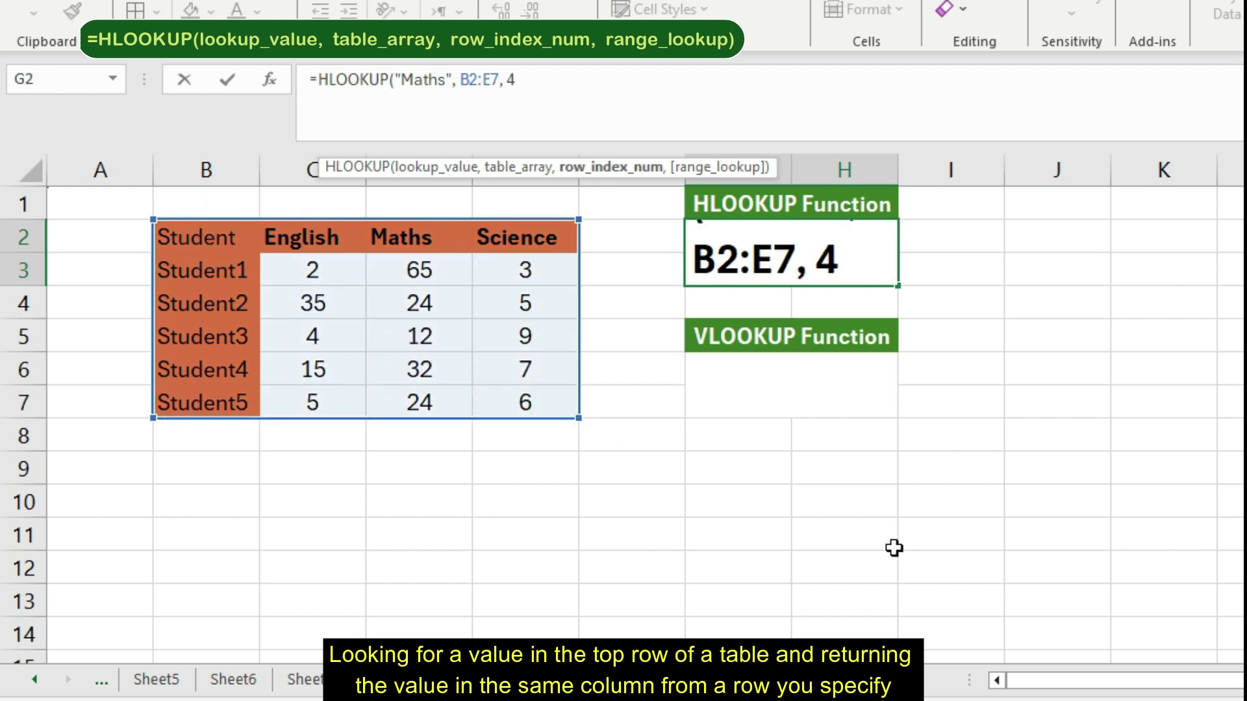
pyautogui.write(', Fa')
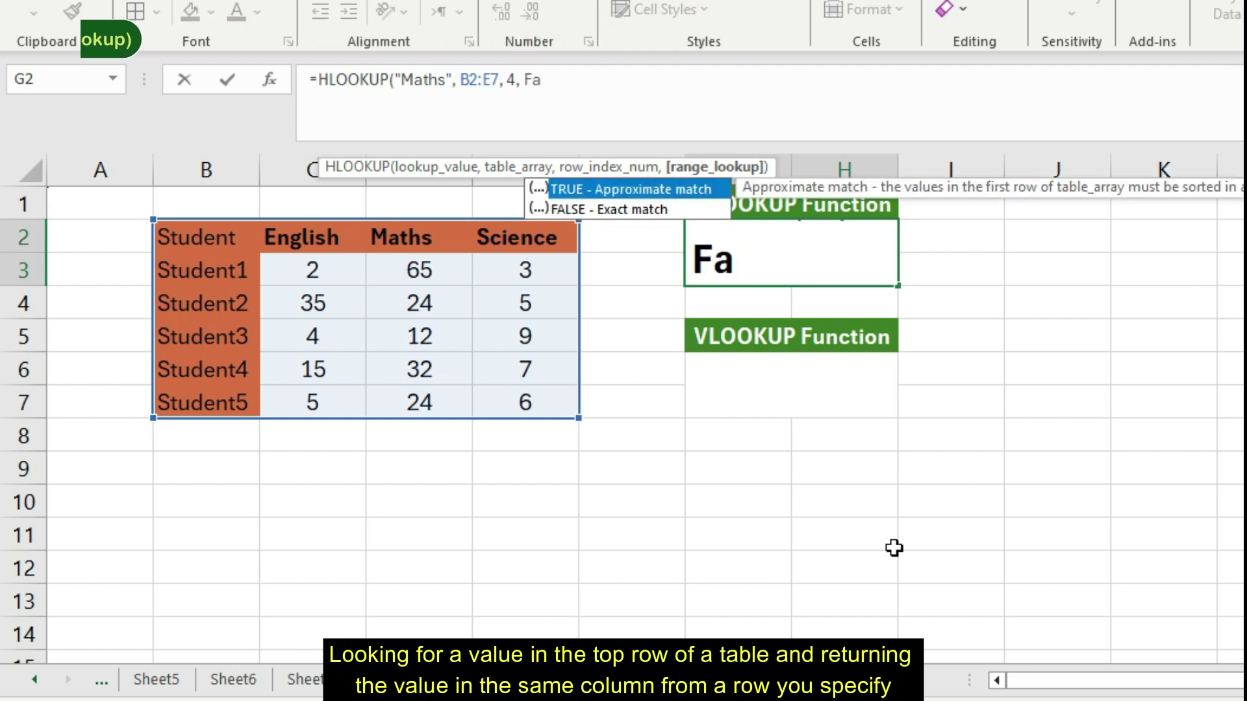
pyautogui.press('BackSpace')
pyautogui.write('ALSE)')
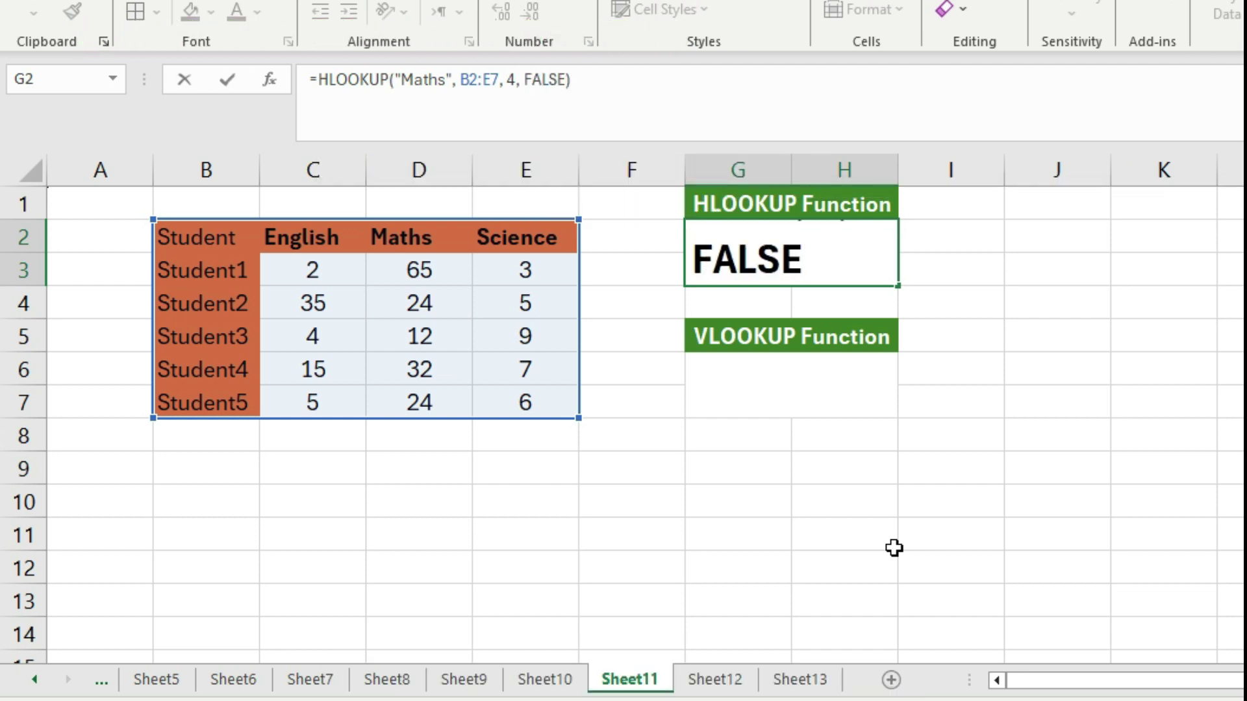
pyautogui.press('Return')
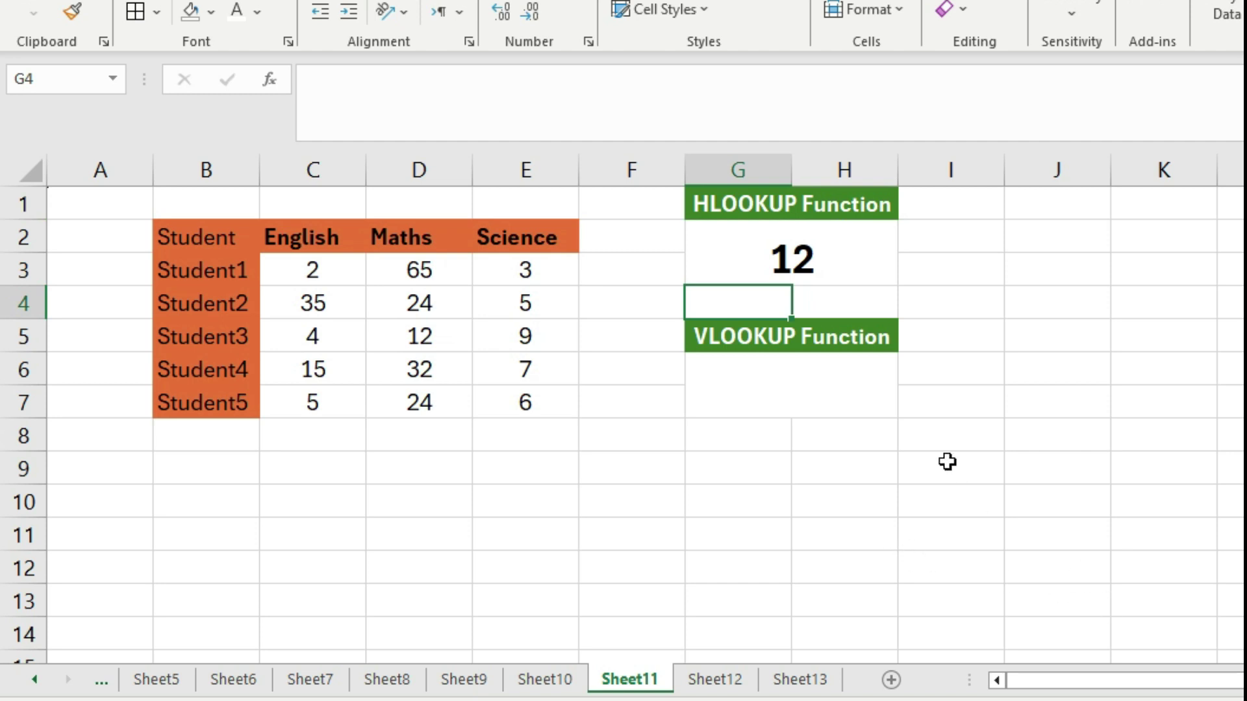
# Step: Enter =VLOOKUP("Student2", B2:E7, 4, FALSE) in G6, returning 5, and verify against E4
pyautogui.click(855, 401)
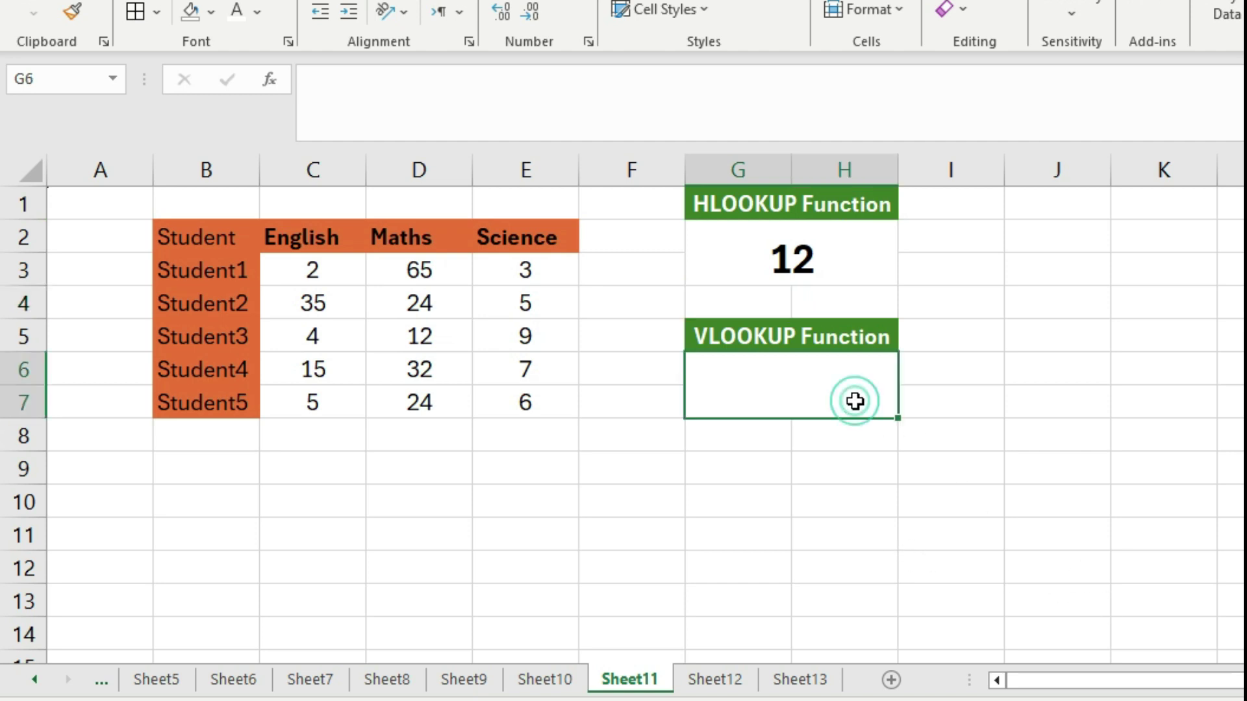
pyautogui.click(484, 84)
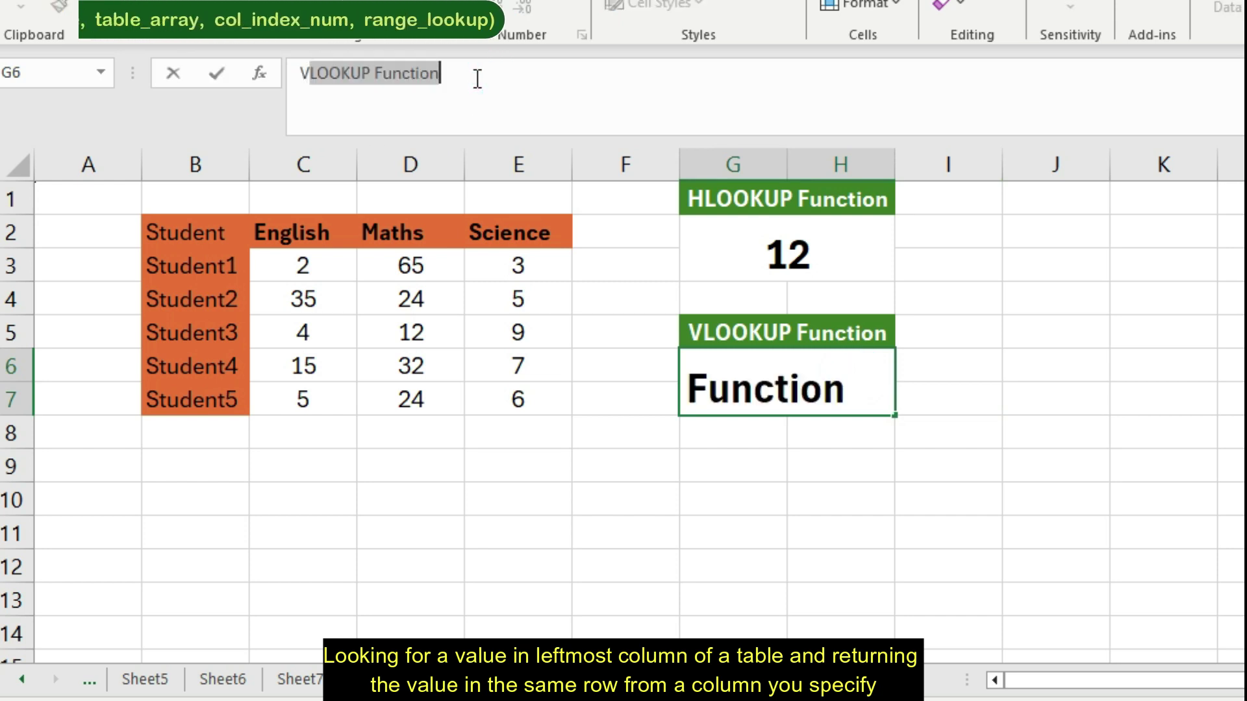
pyautogui.write('=VLOO')
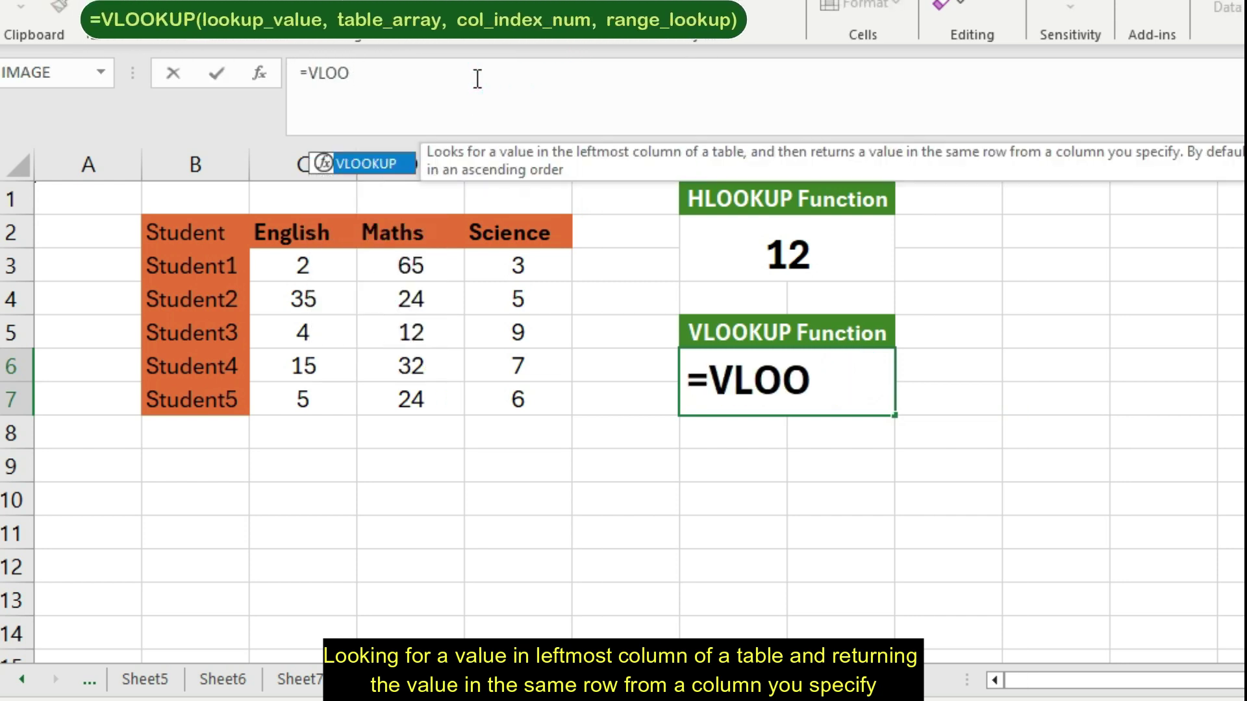
pyautogui.write('KUP("')
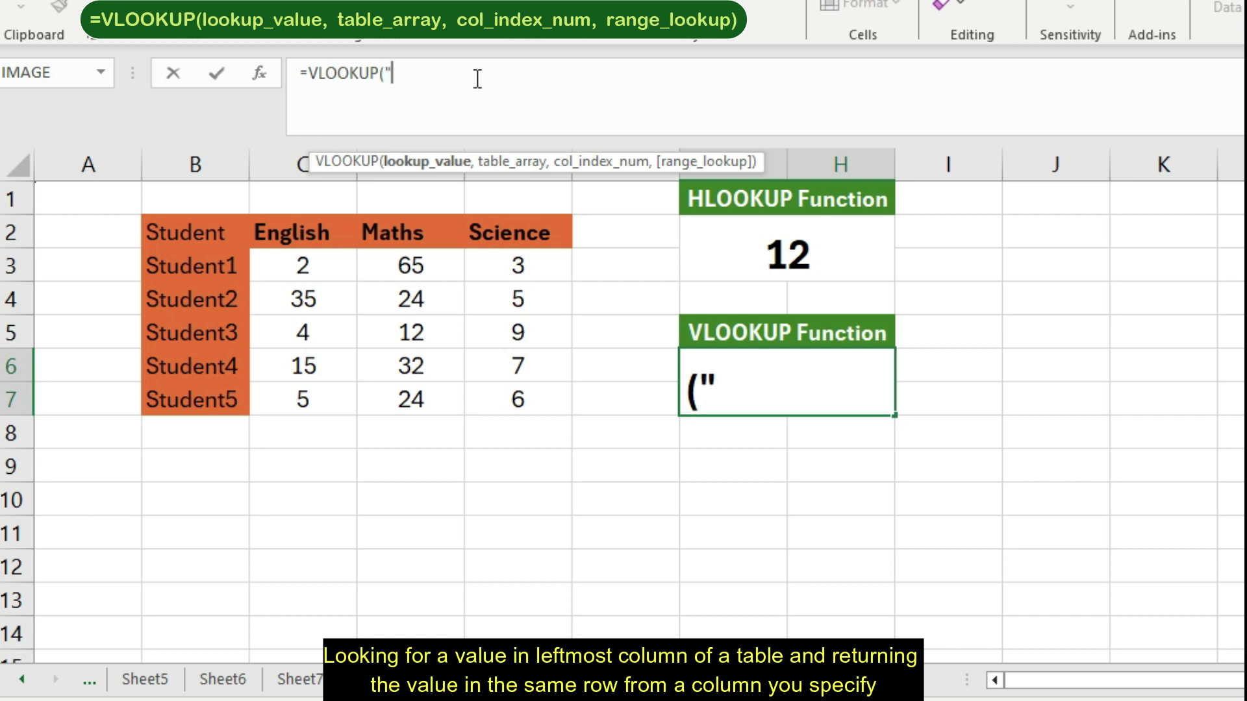
pyautogui.write('Student')
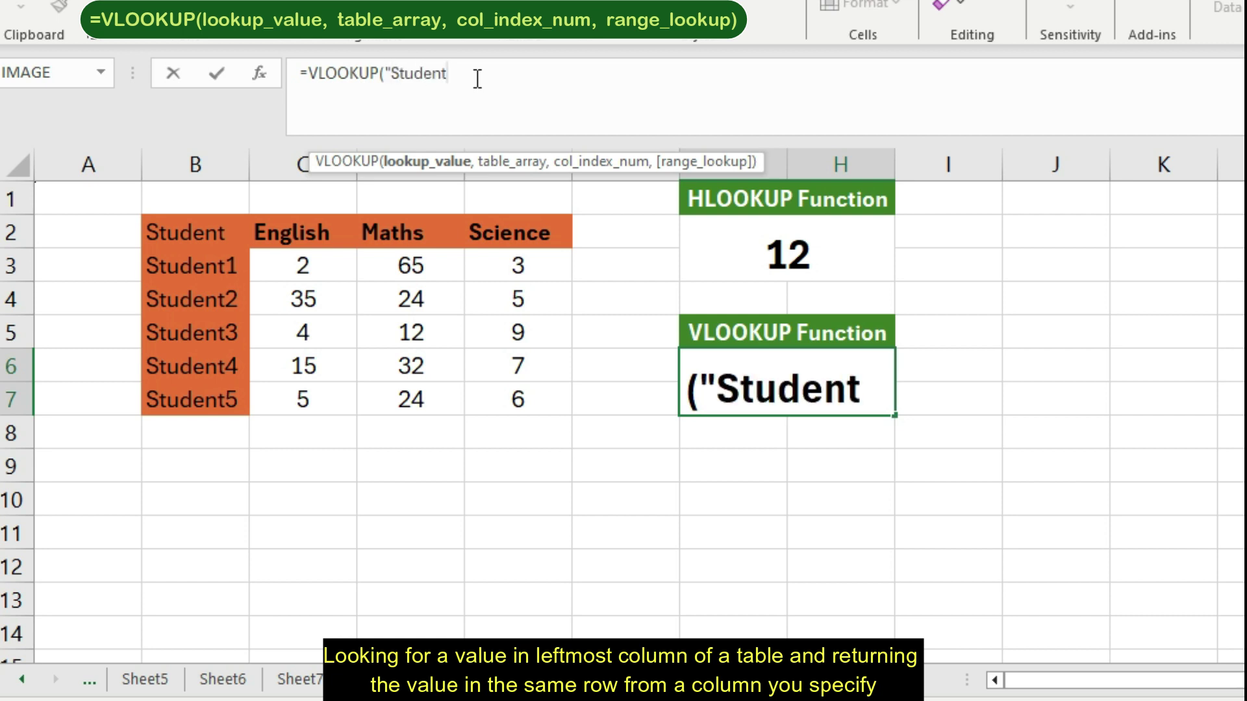
pyautogui.write('2,')
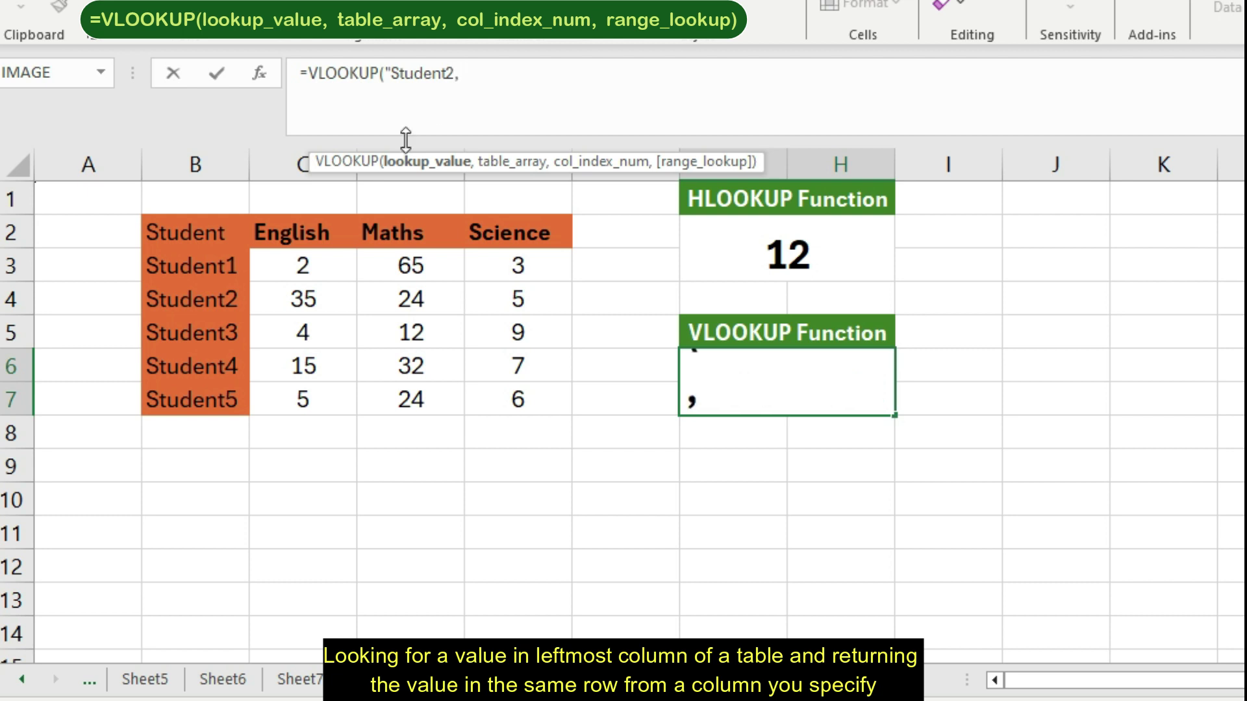
pyautogui.press('BackSpace')
pyautogui.write('",')
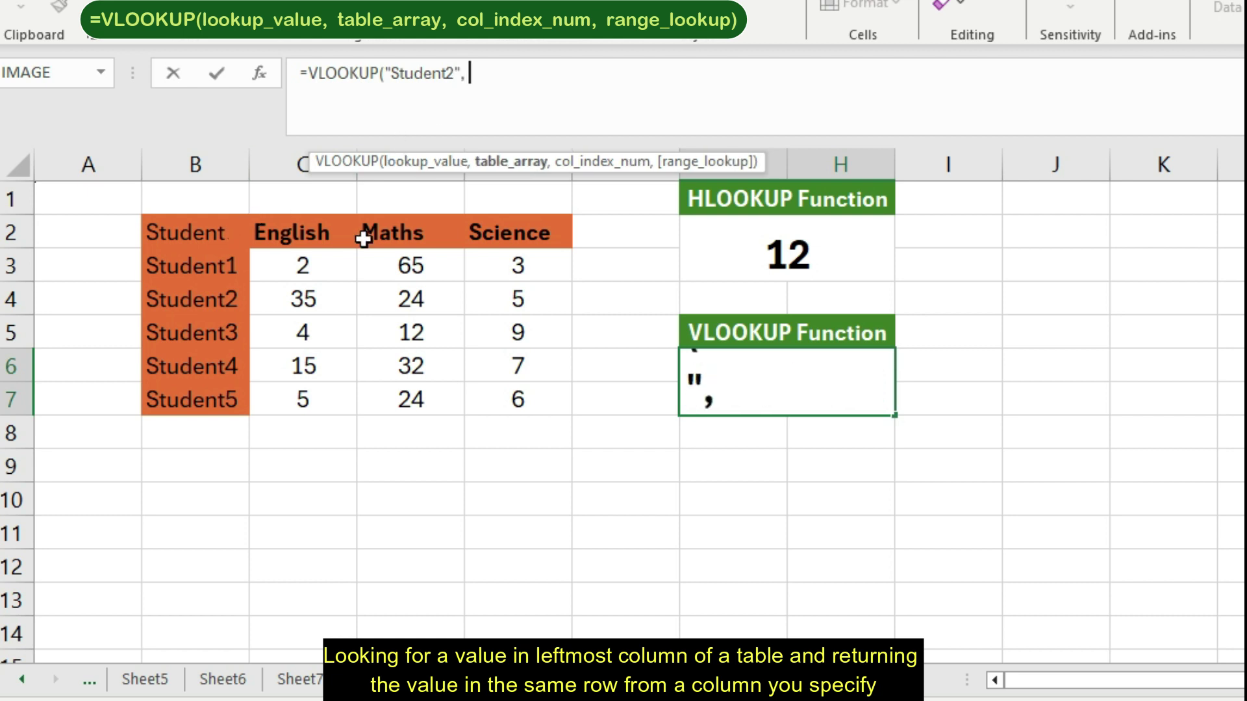
pyautogui.moveTo(208, 233); pyautogui.dragTo(485, 398)
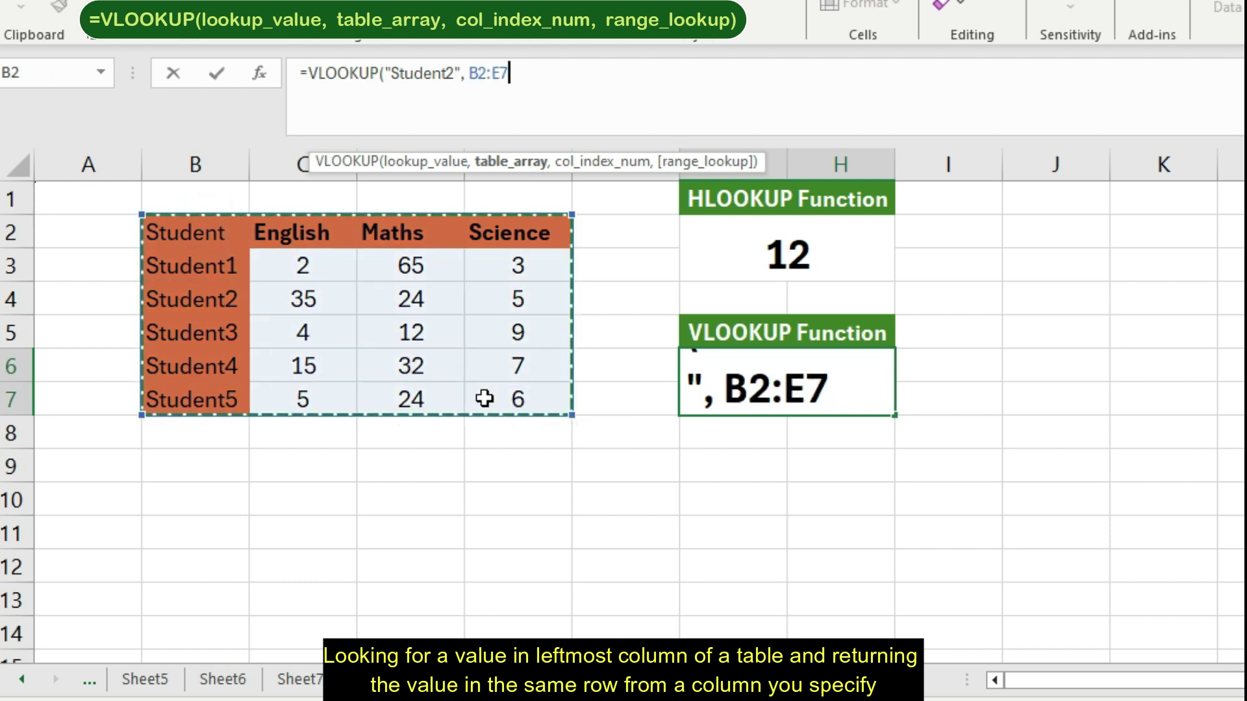
pyautogui.write(', ')
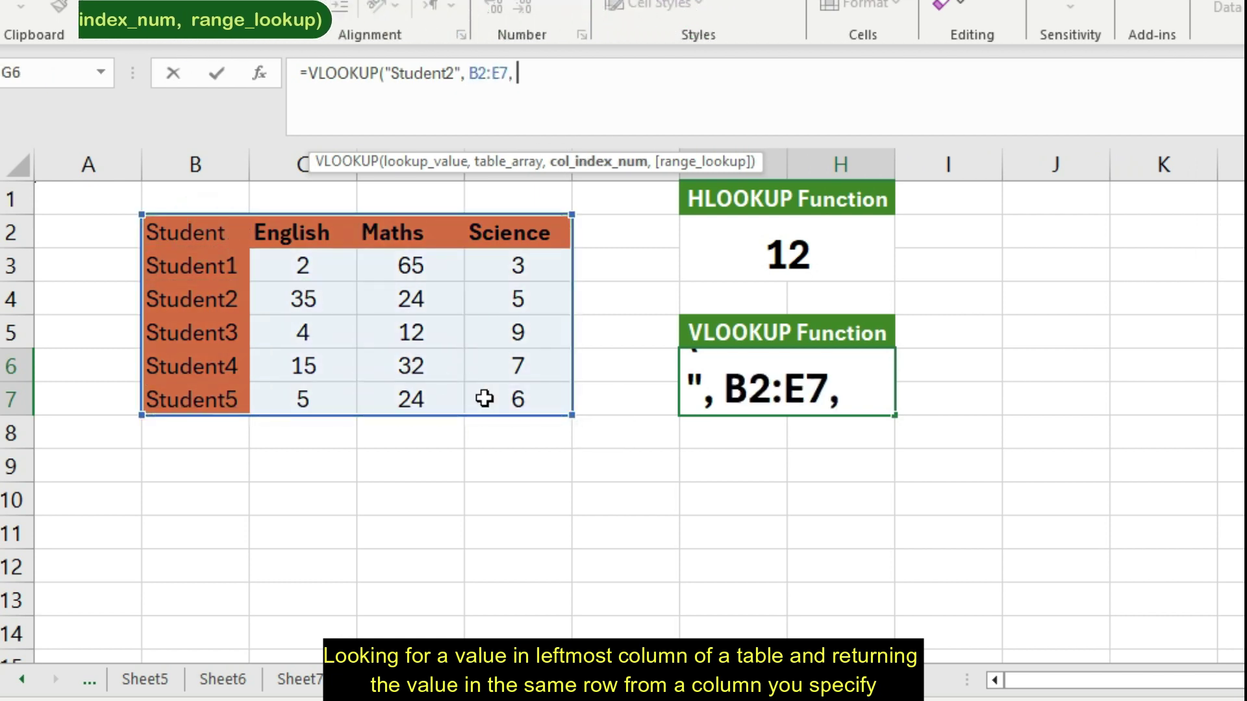
pyautogui.write('4')
pyautogui.write('fa')
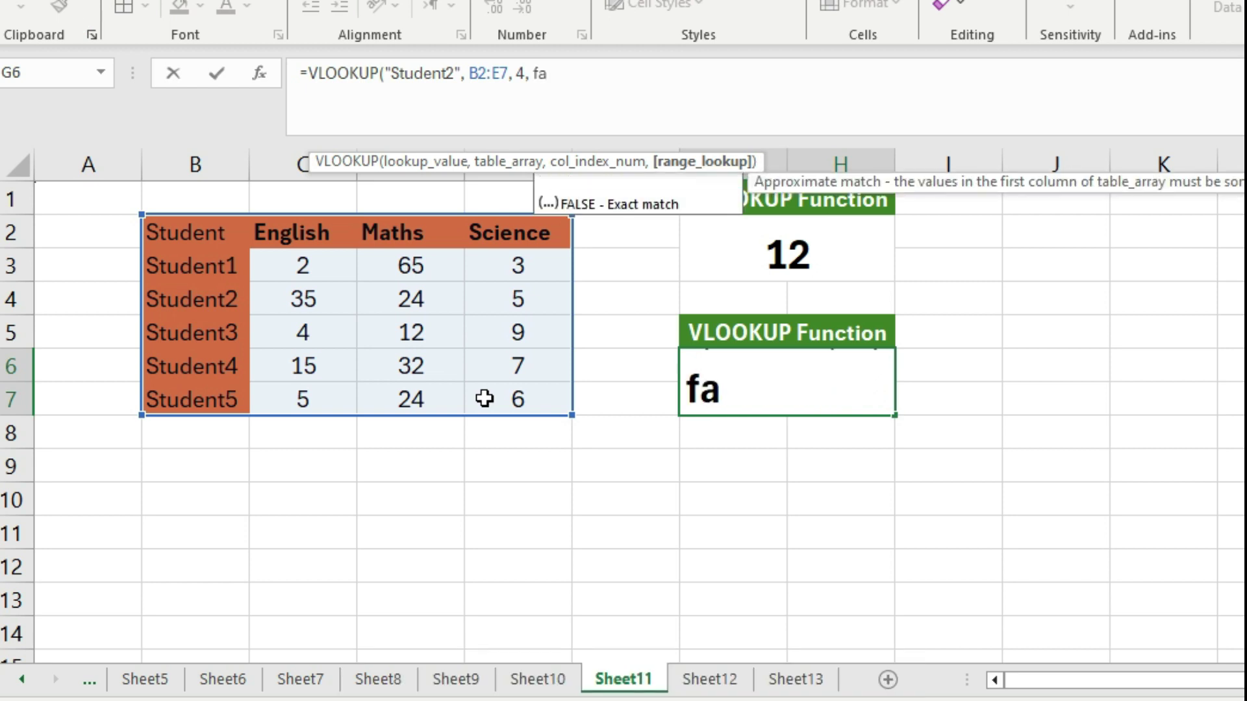
pyautogui.write('ls')
pyautogui.press('BackSpace')
pyautogui.press('BackSpace')
pyautogui.press('BackSpace')
pyautogui.press('BackSpace')
pyautogui.write('FALSE')
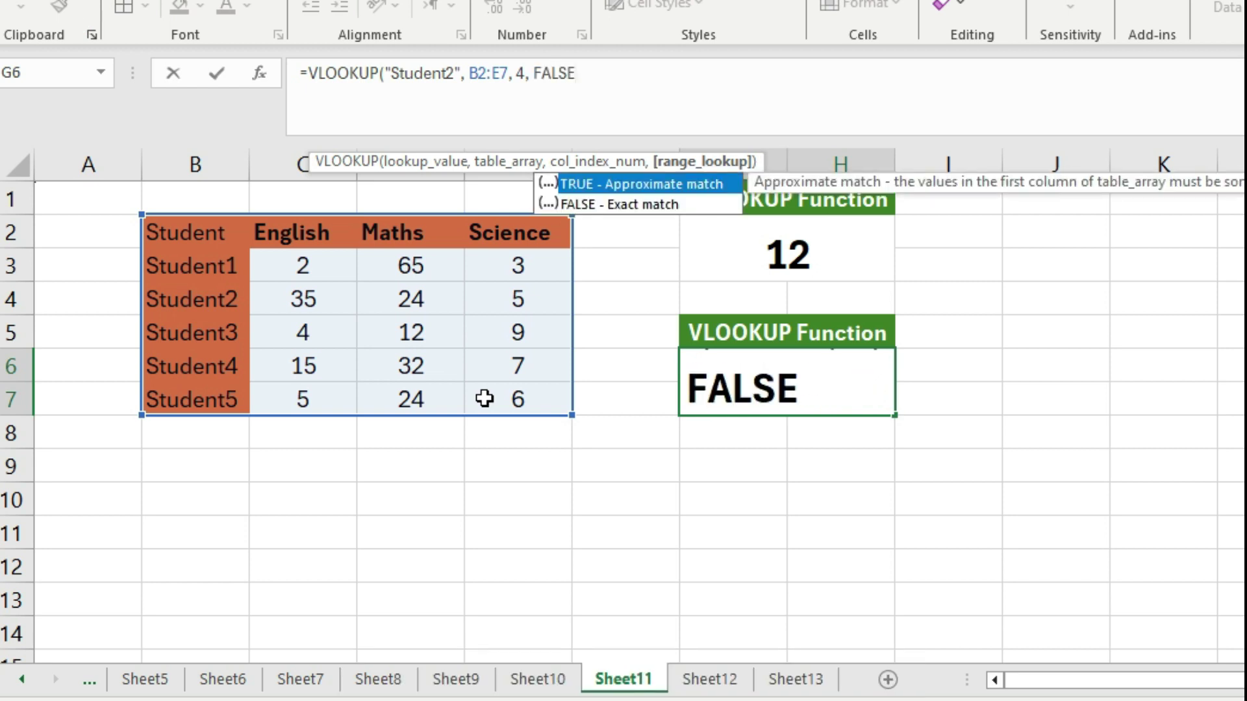
pyautogui.press('Return')
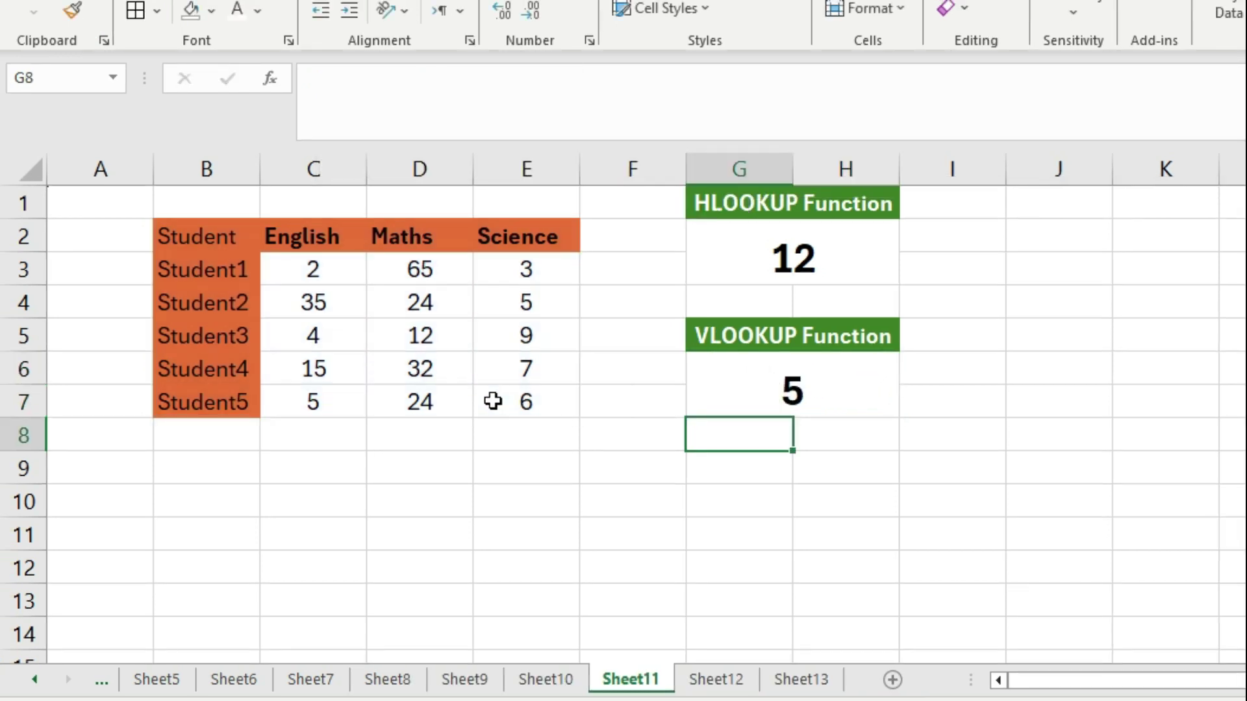
pyautogui.click(542, 310)
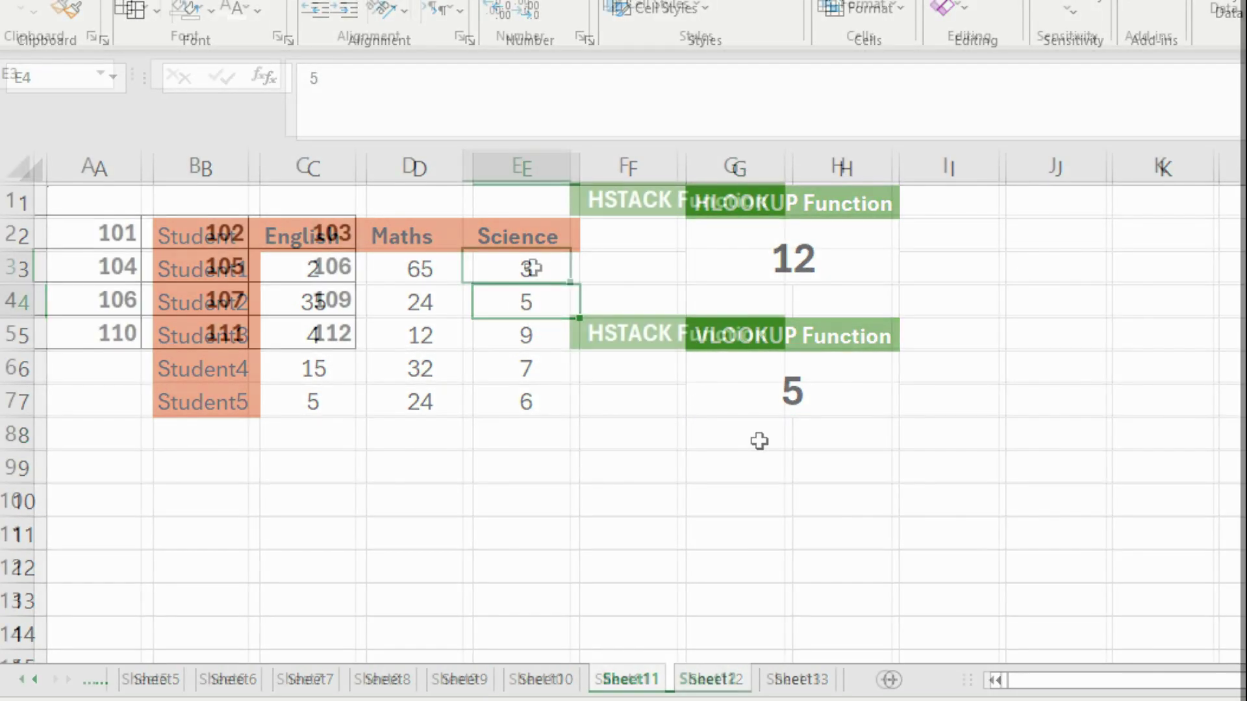
# Step: Enter =HSTACK(A2:C2, A3:C3) in E3 so 101 through 106 spill across E3:J3
pyautogui.write('=')
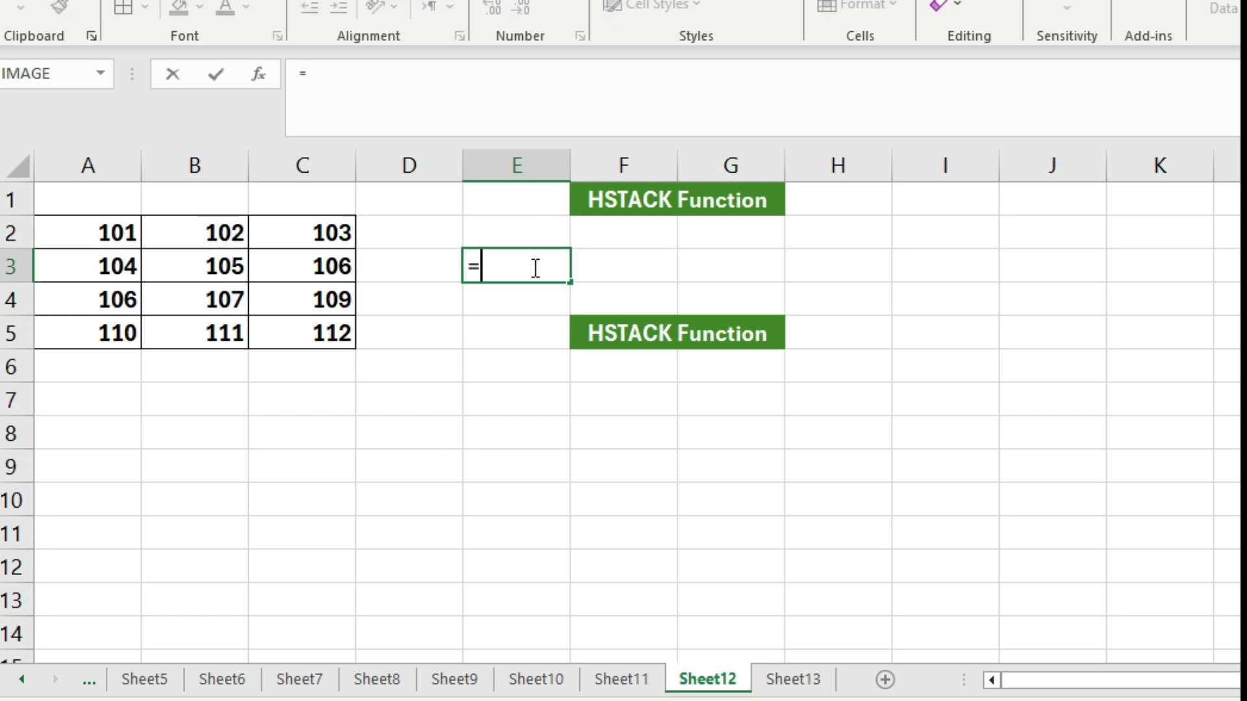
pyautogui.press('Escape')
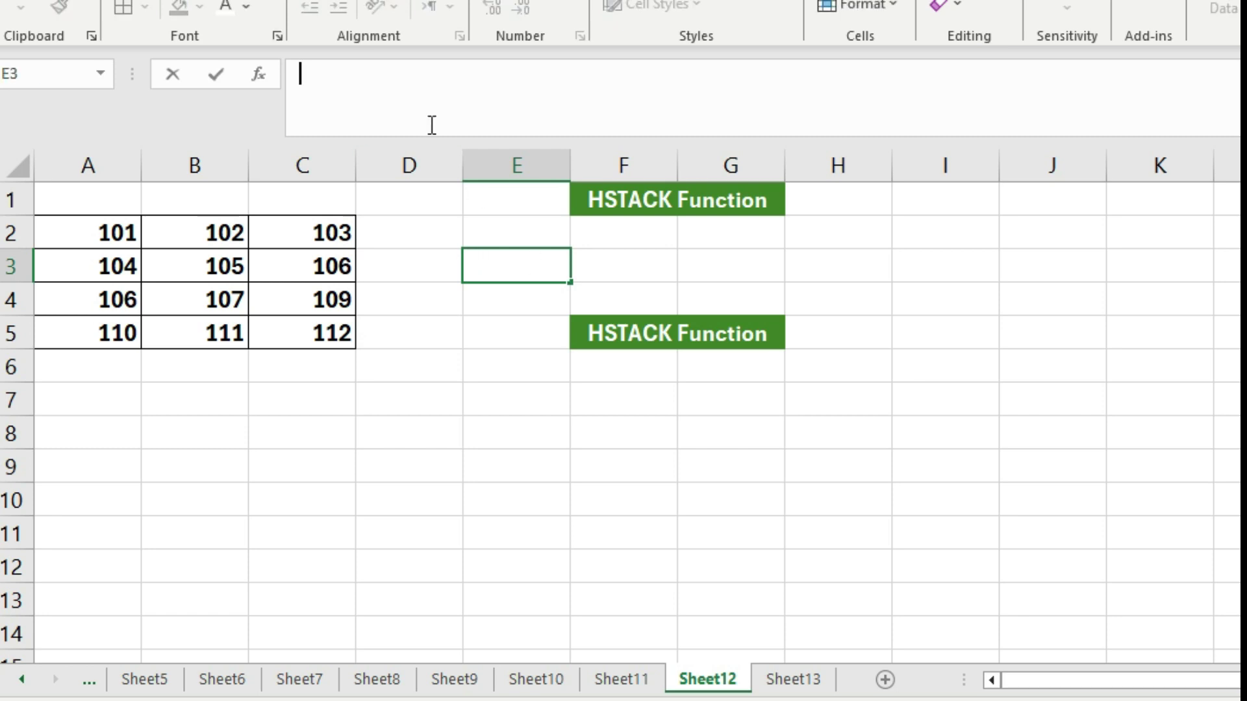
pyautogui.write('=')
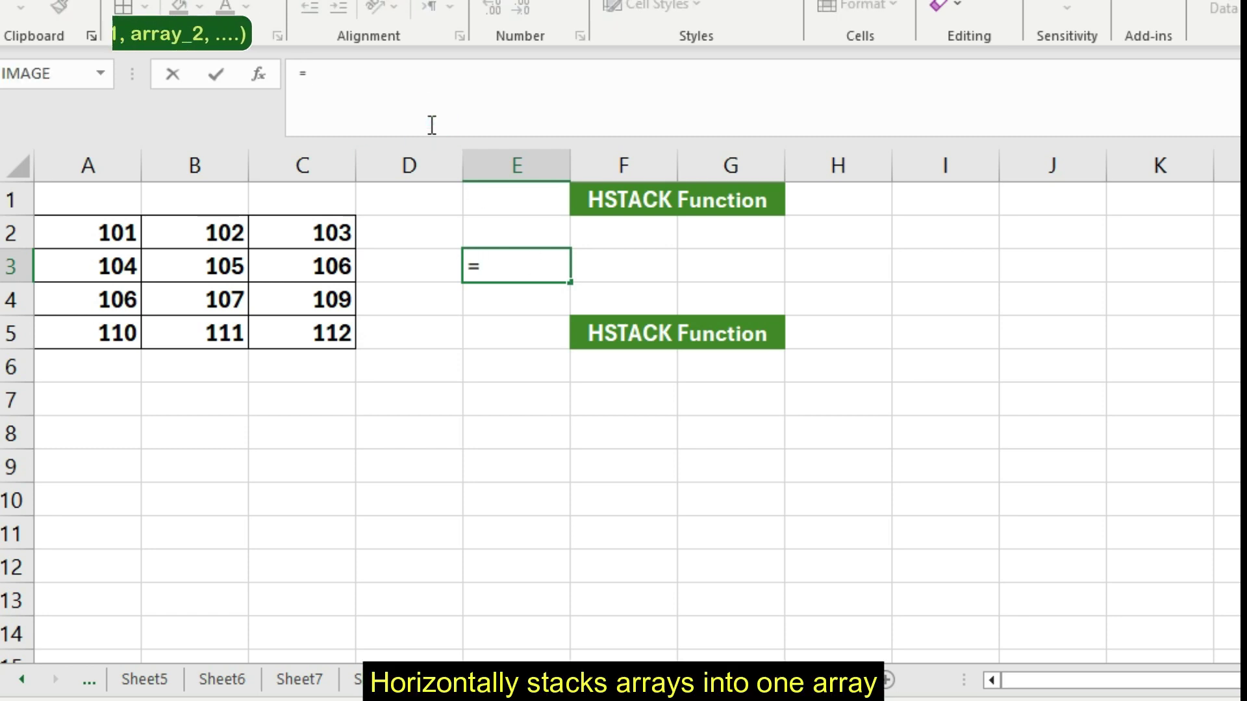
pyautogui.write('H')
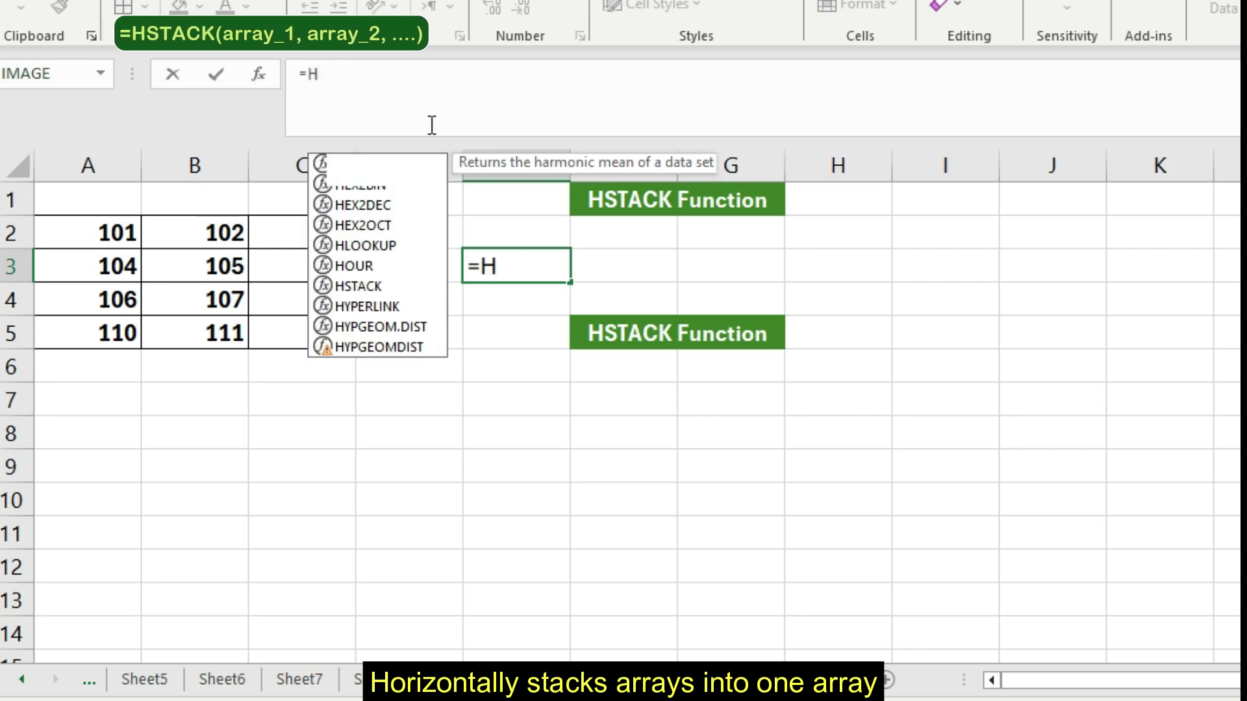
pyautogui.write('STACK')
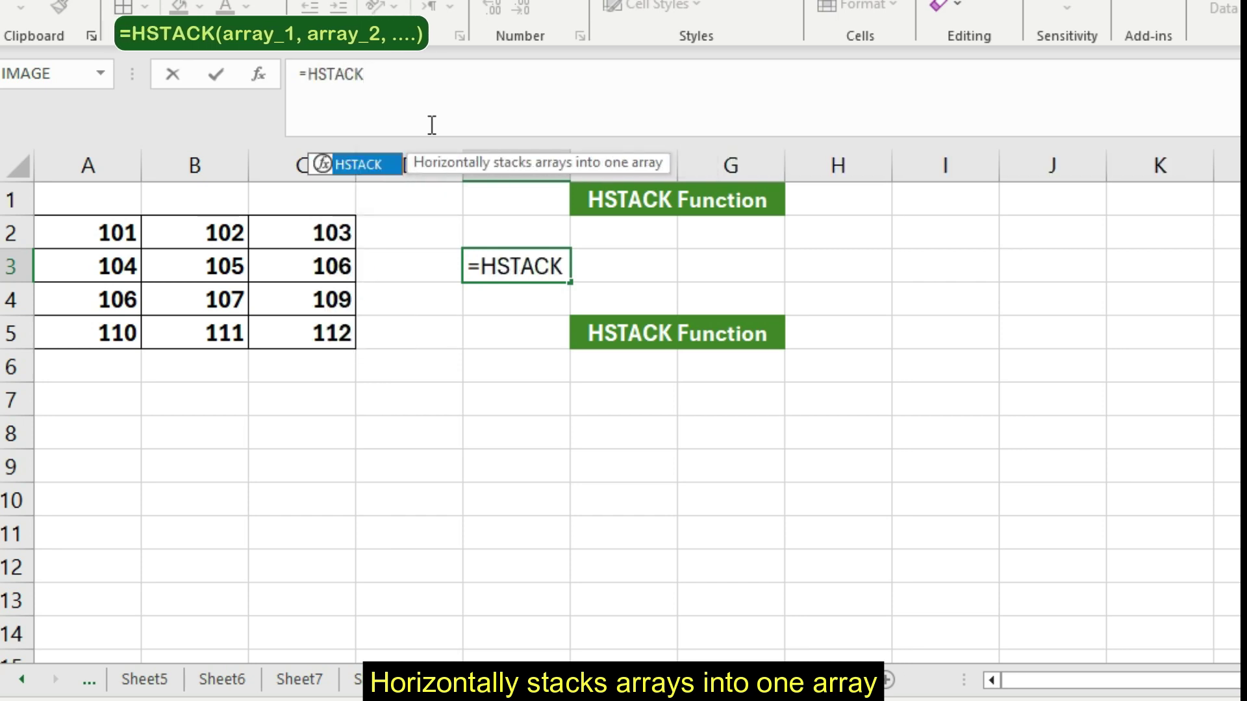
pyautogui.write('(')
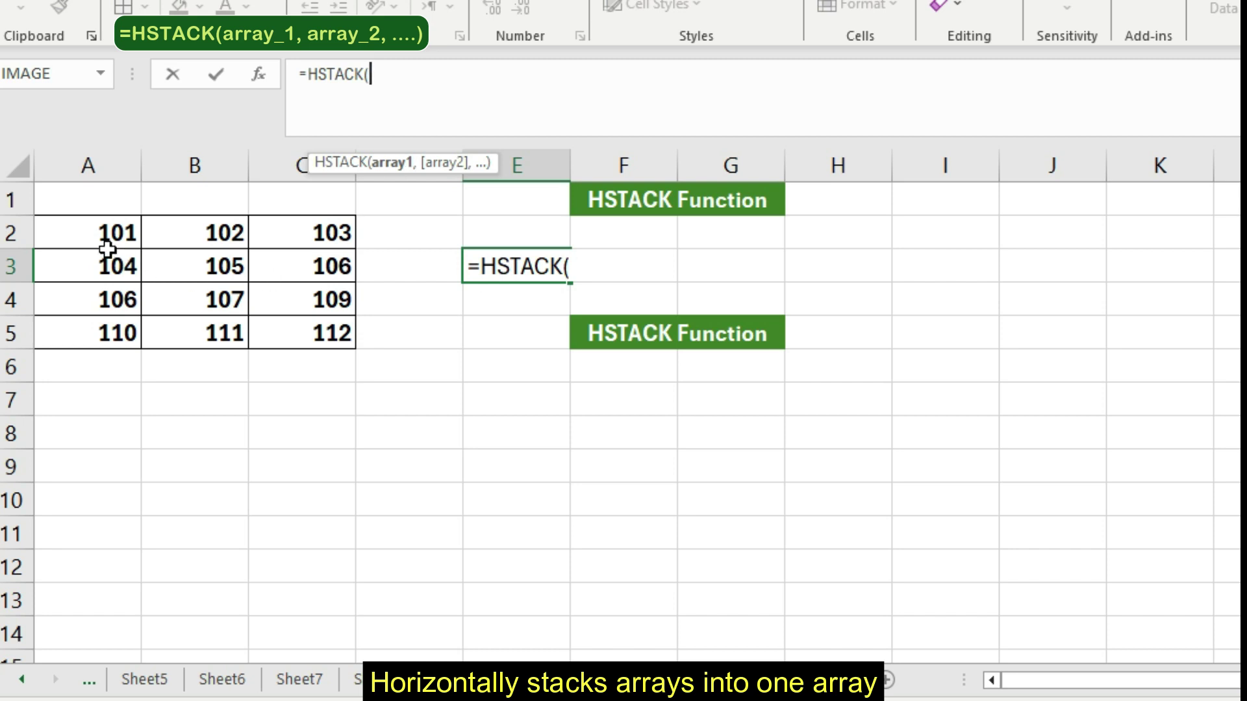
pyautogui.moveTo(108, 248)
pyautogui.mouseDown()
pyautogui.moveTo(138, 237)
pyautogui.moveTo(126, 232)
pyautogui.moveTo(305, 239)
pyautogui.mouseUp()
pyautogui.click(127, 232)
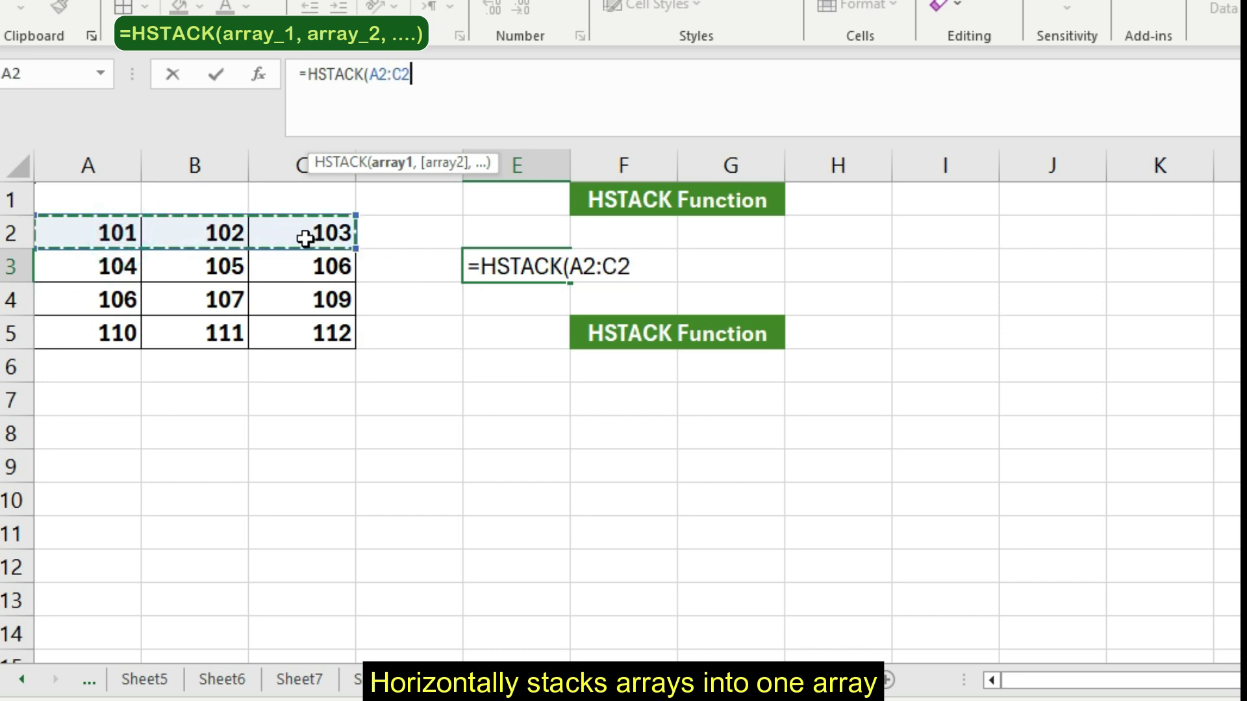
pyautogui.write(',')
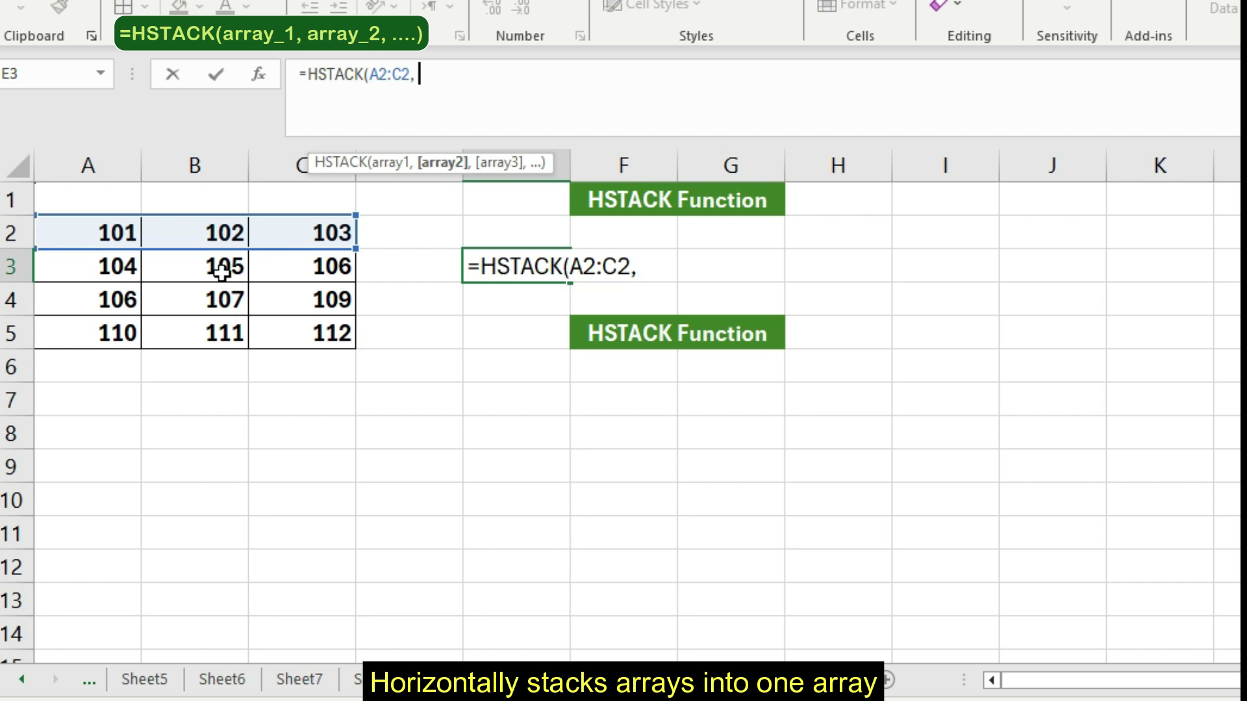
pyautogui.moveTo(103, 273); pyautogui.dragTo(288, 280)
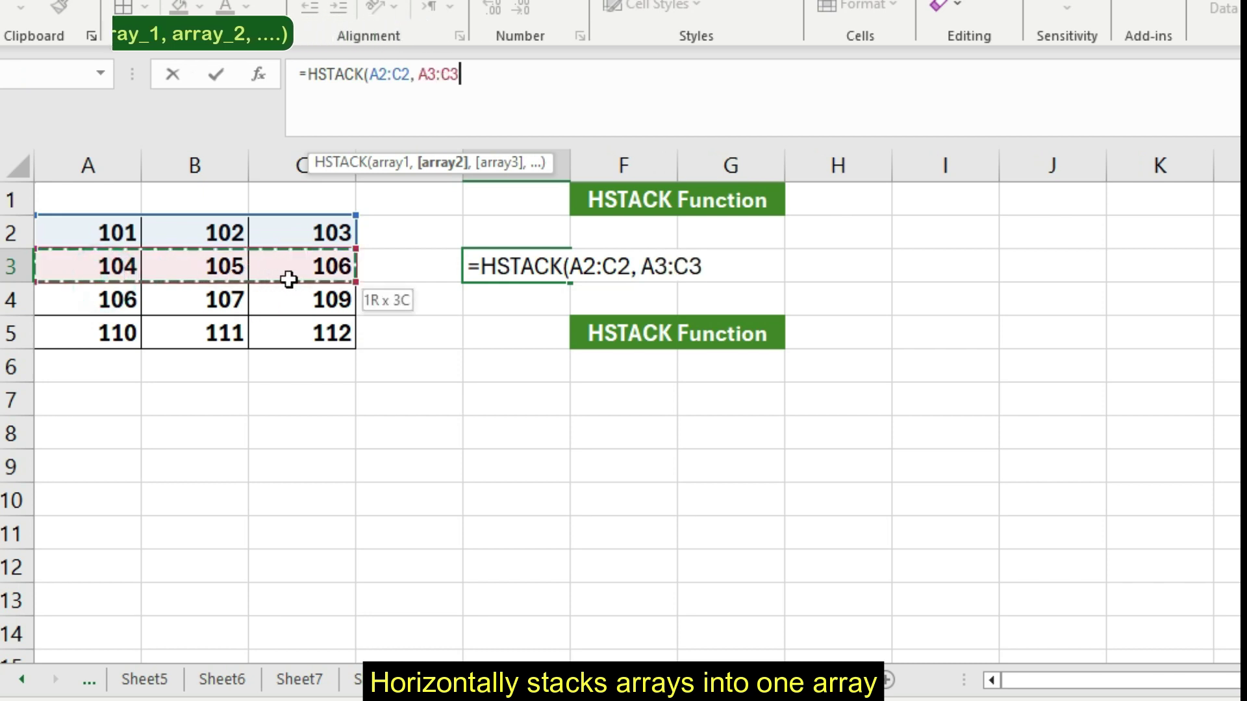
pyautogui.write(')')
pyautogui.press('Return')
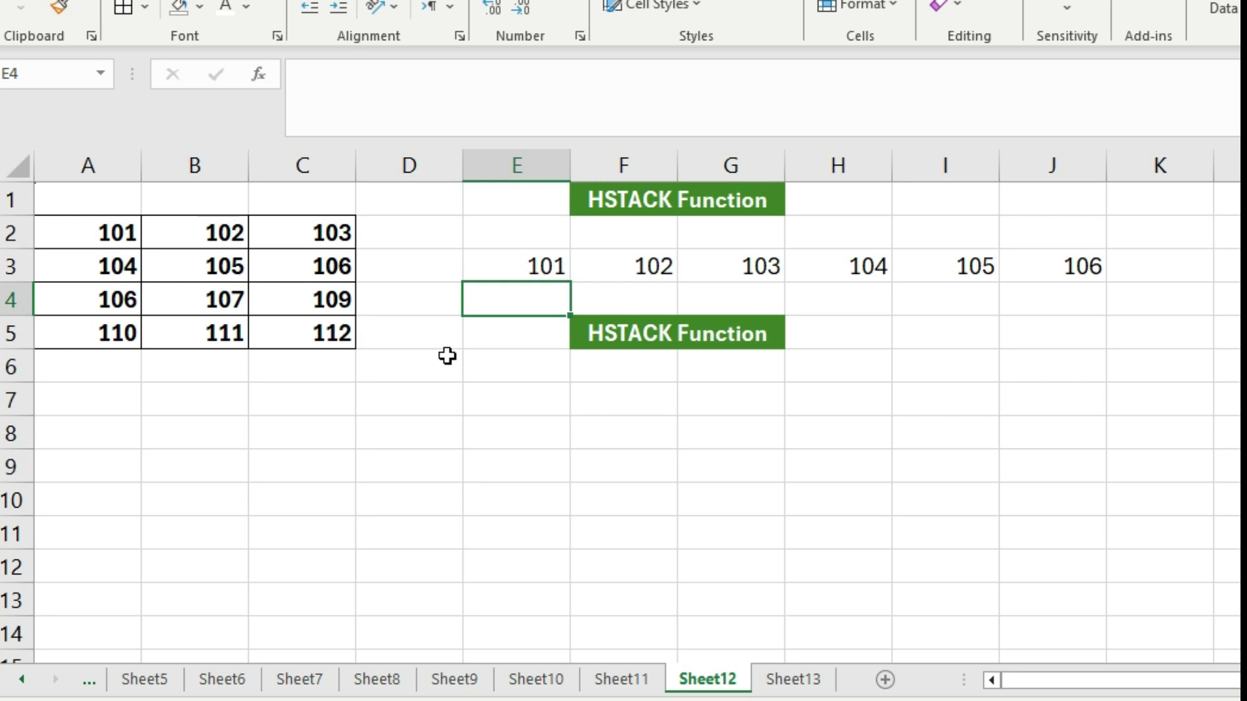
# Step: Enter =VSTACK(A2:A5, B2:B5) in F7 so both columns spill down F7:F14
pyautogui.click(613, 402)
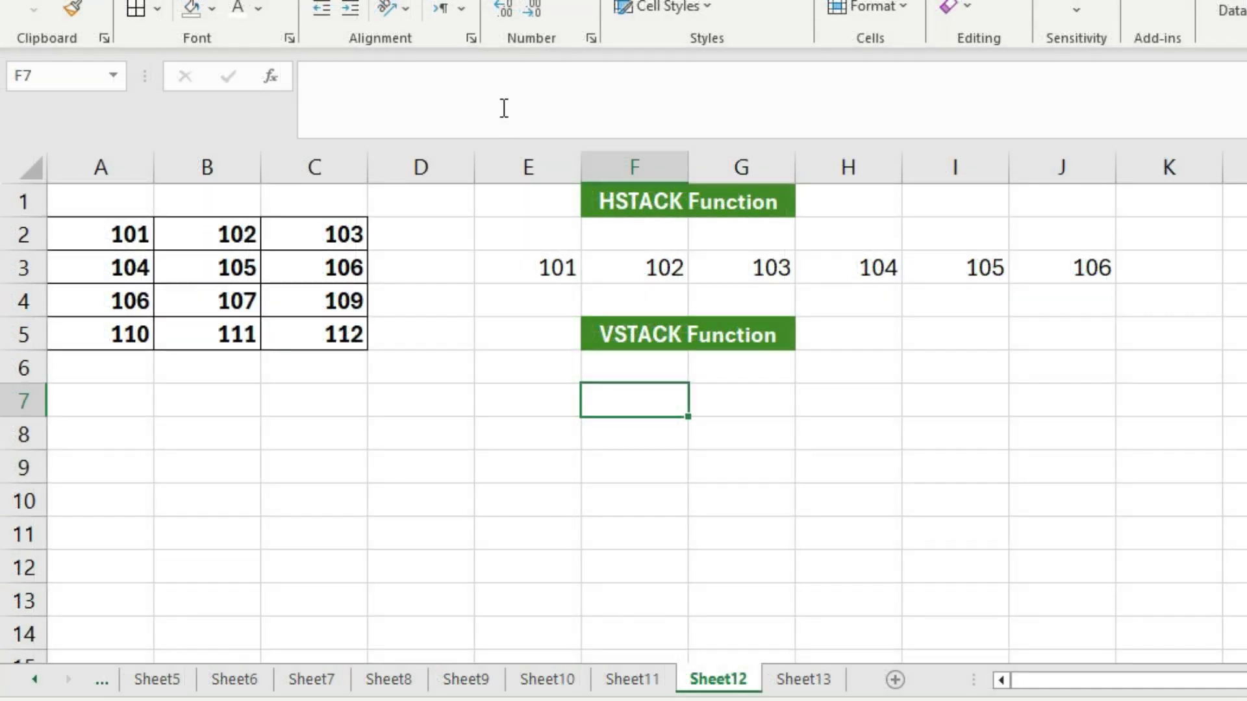
pyautogui.click(504, 108)
pyautogui.write('=VSTACK')
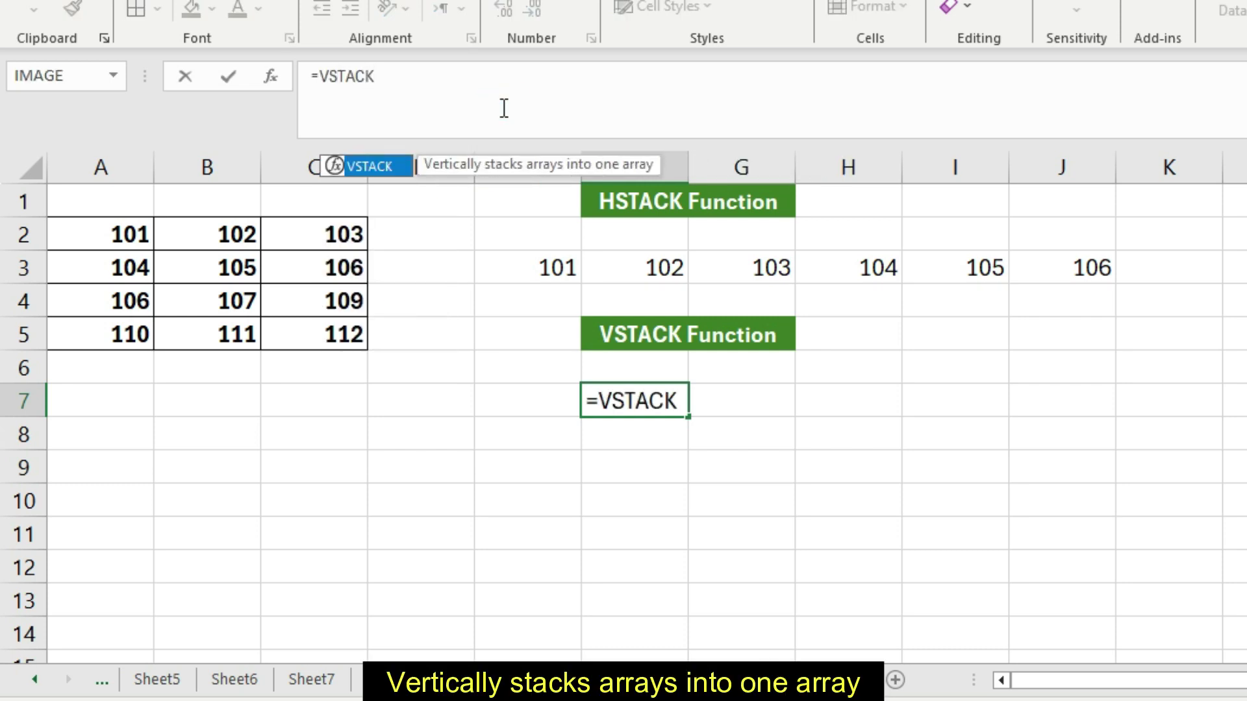
pyautogui.write('(')
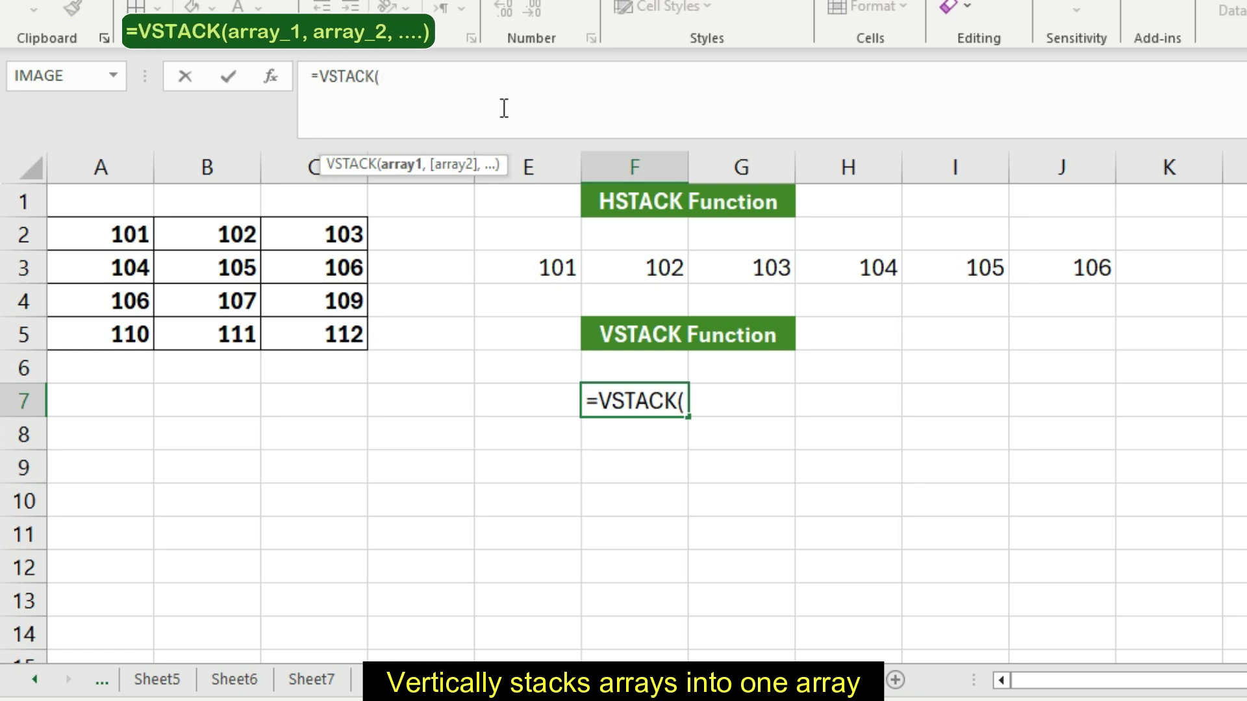
pyautogui.moveTo(116, 229); pyautogui.dragTo(106, 319)
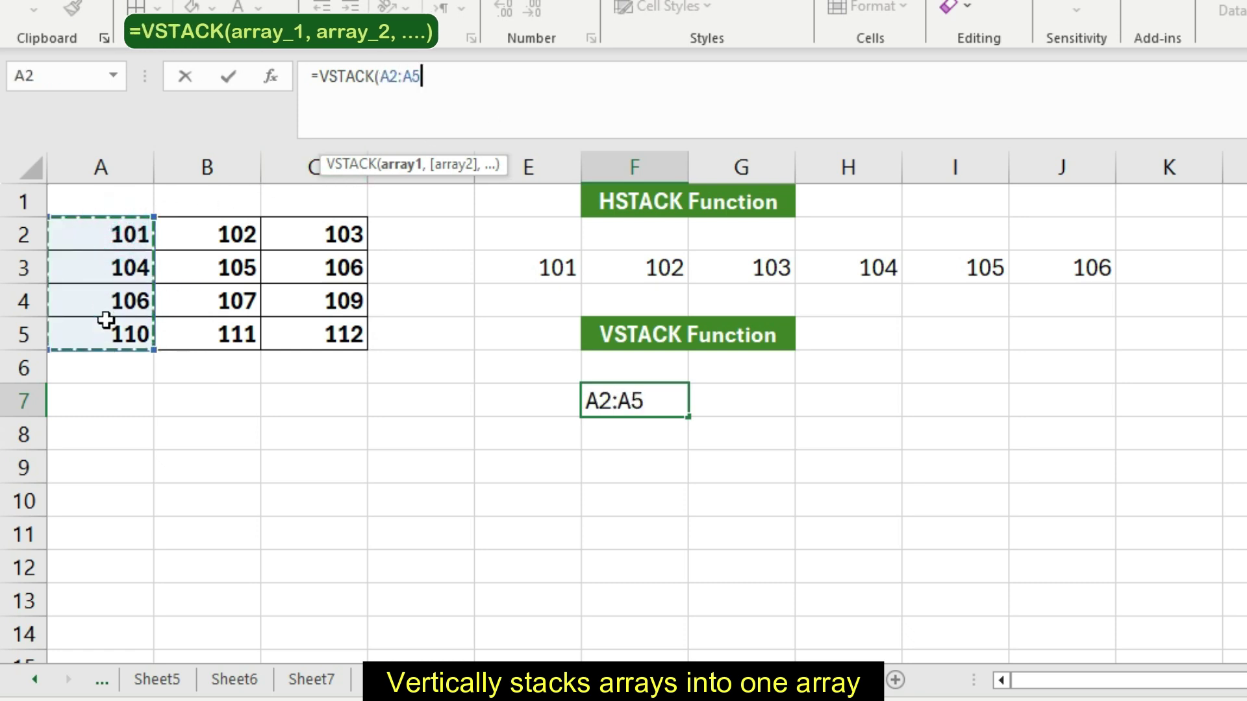
pyautogui.write(',')
pyautogui.moveTo(241, 237); pyautogui.dragTo(241, 328)
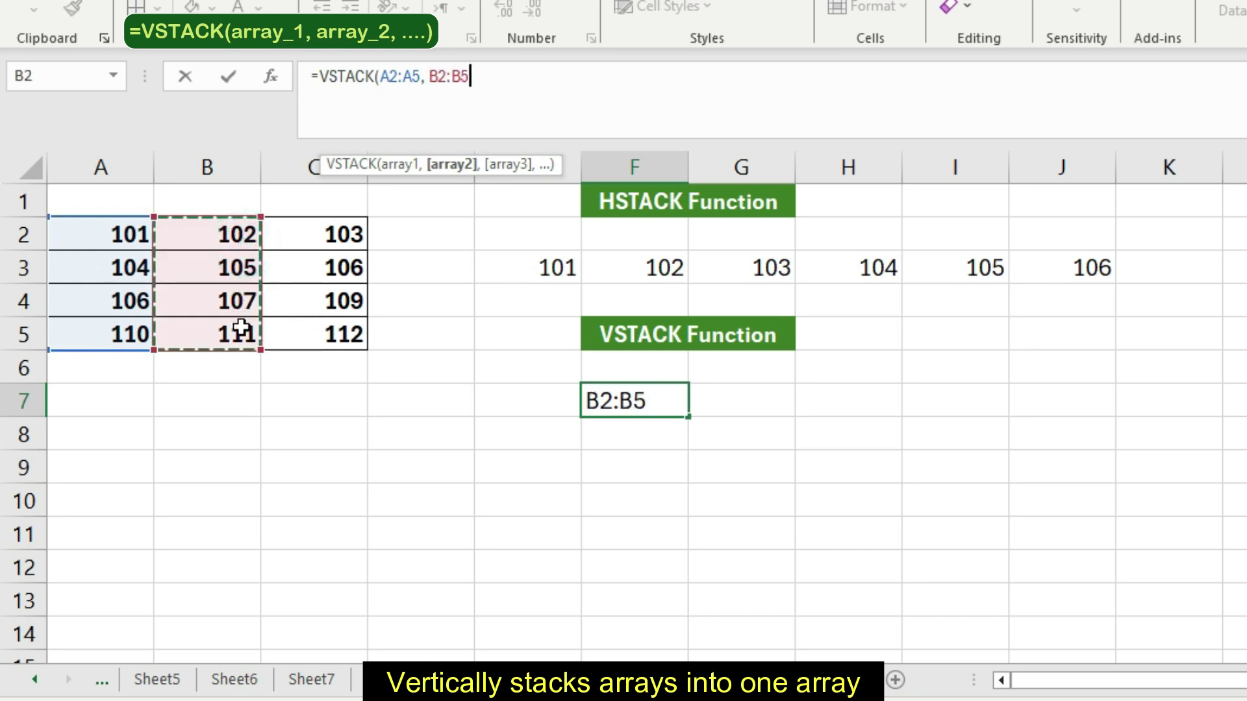
pyautogui.press('Return')
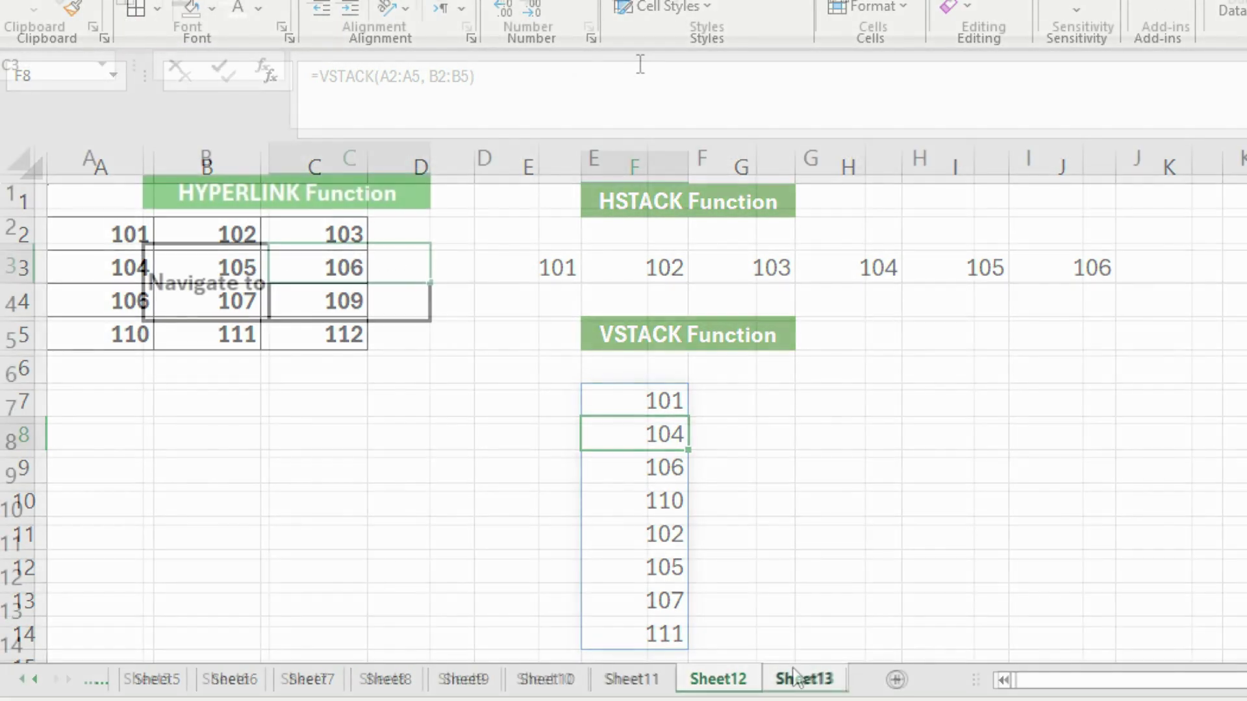
# Step: Enter =HYPERLINK("#Sheet12!D3", "Sheet 12") in C3 and test that it jumps to Sheet12
pyautogui.write('=HYPERLINK')
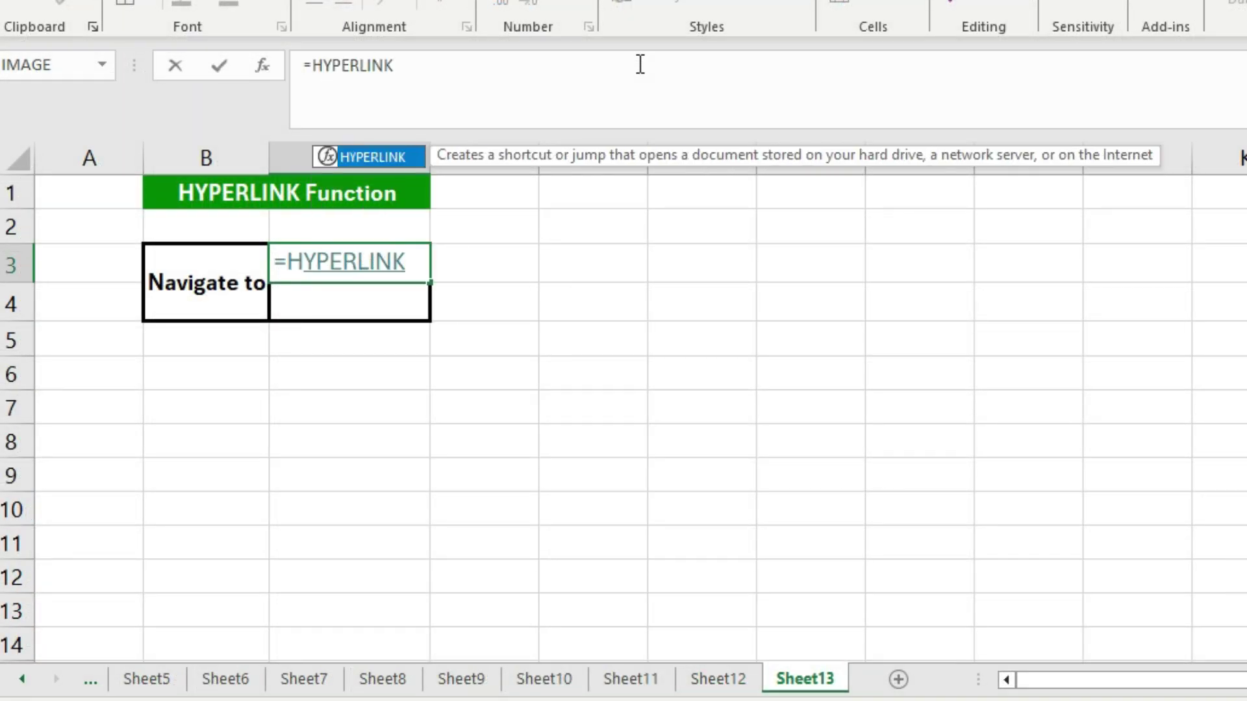
pyautogui.write('("')
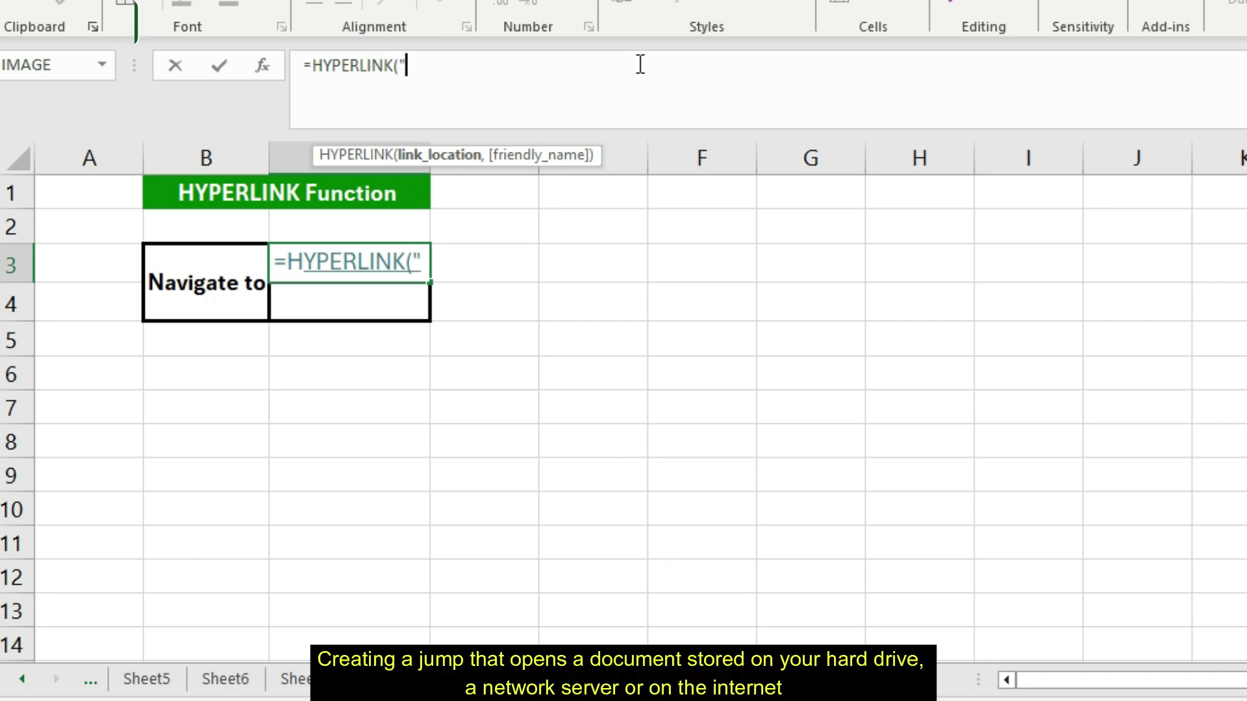
pyautogui.write('#Sheet')
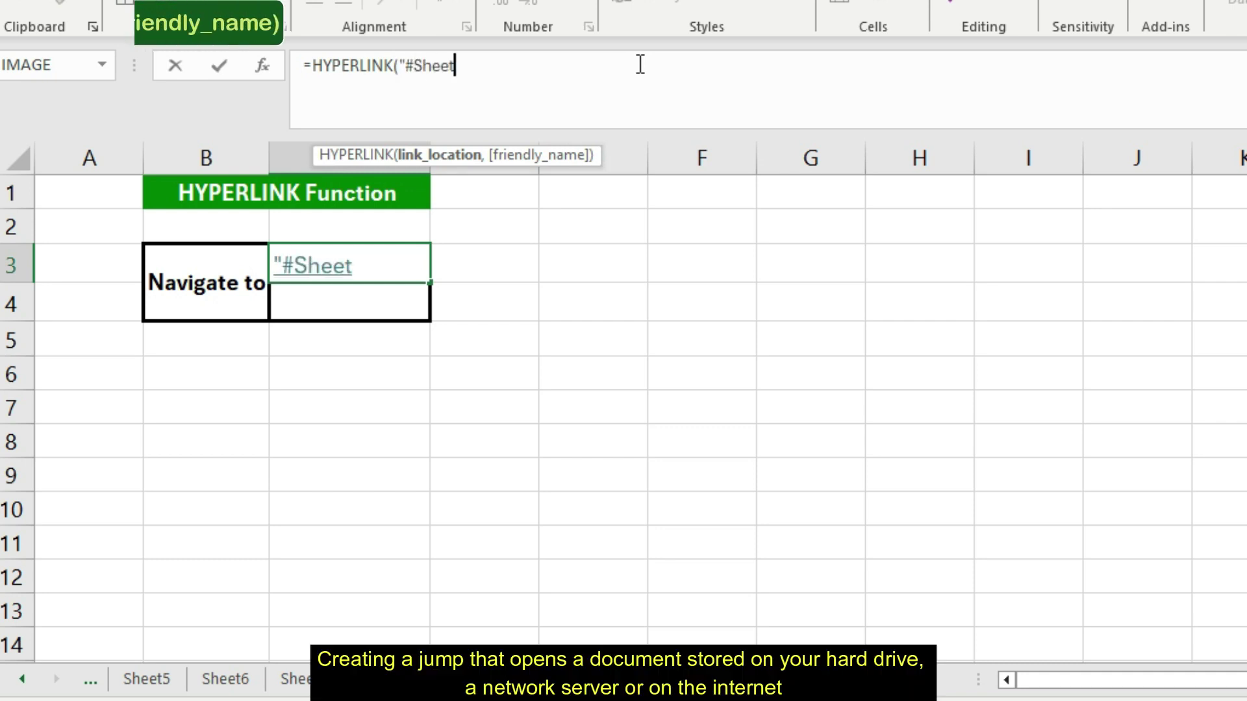
pyautogui.write('12D')
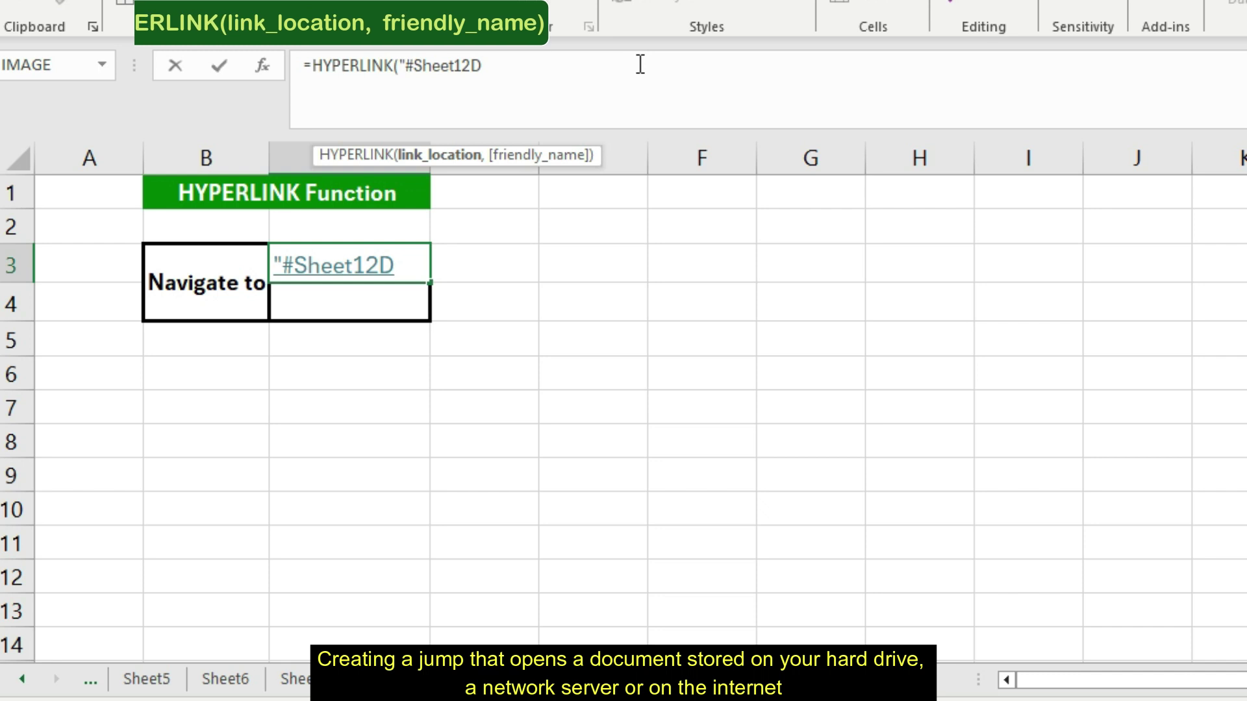
pyautogui.write('3", "Sheet 12')
pyautogui.press('Return')
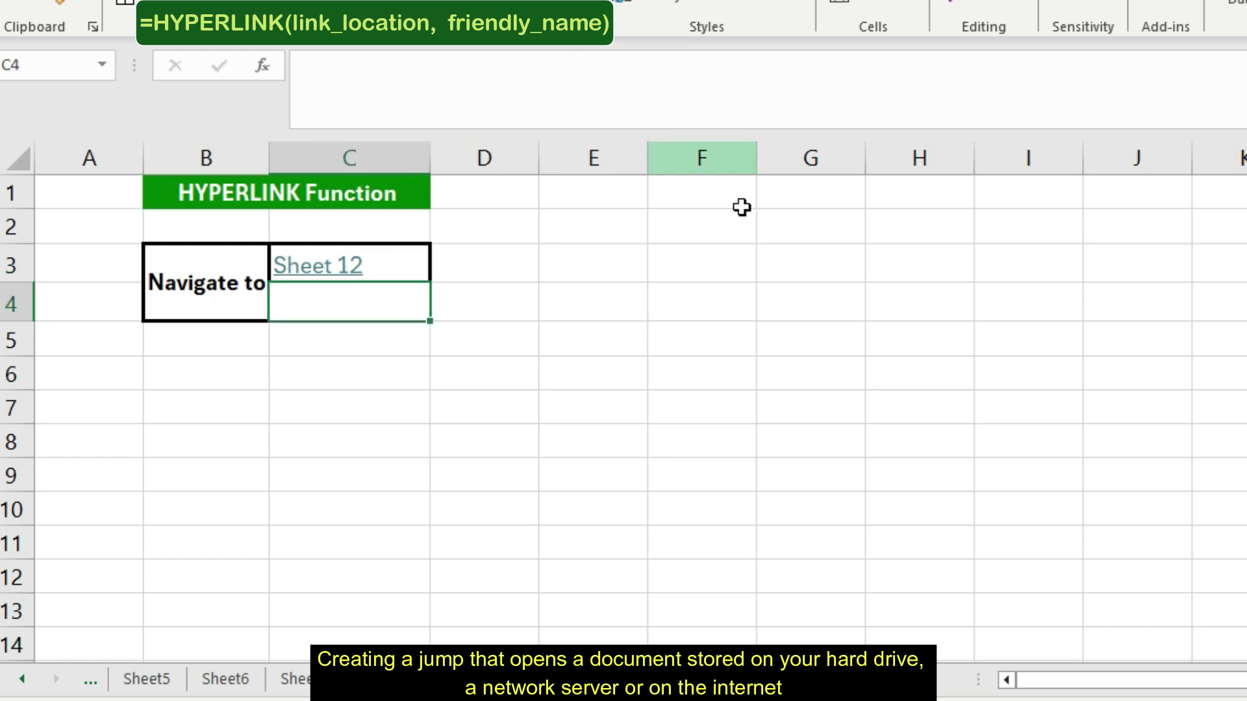
pyautogui.click(302, 278)
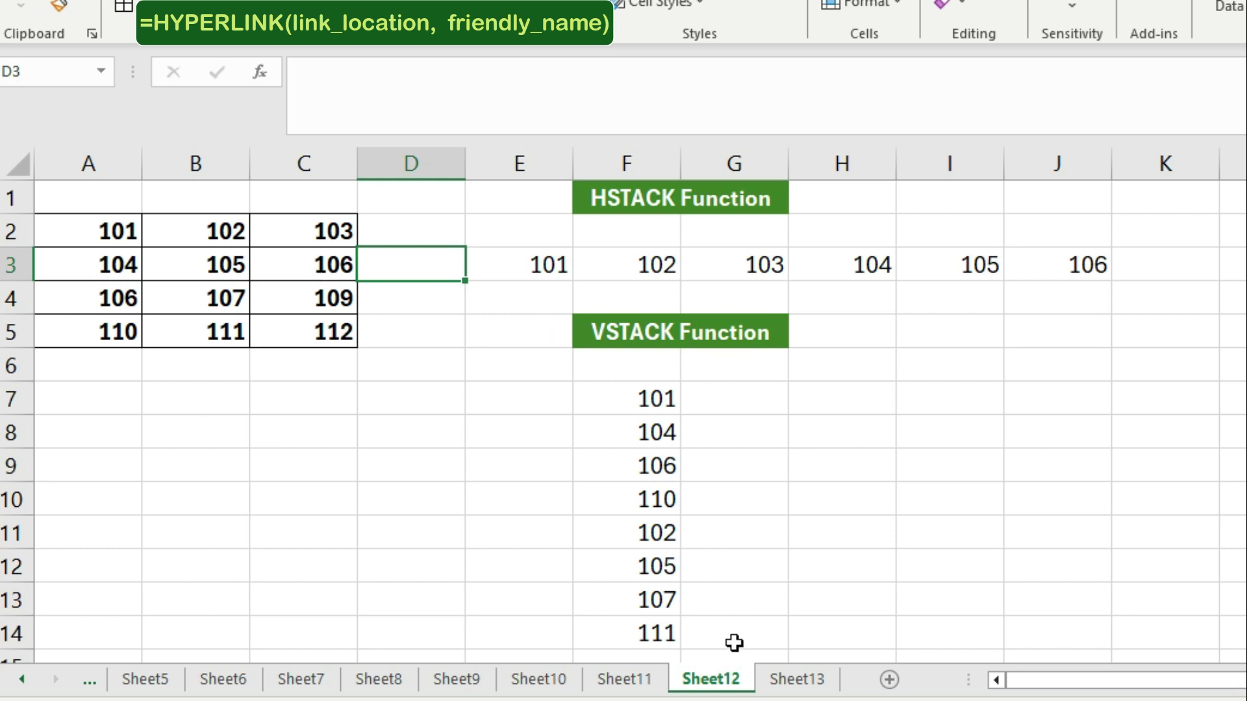
pyautogui.click(788, 679)
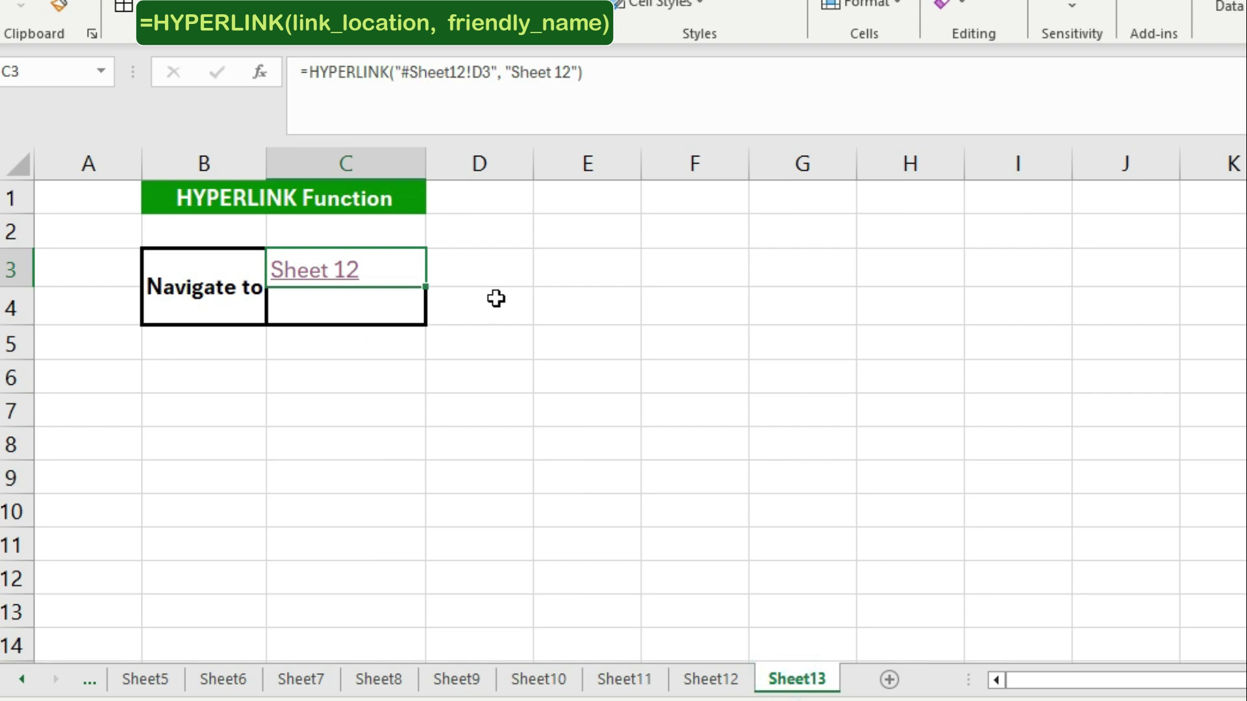
pyautogui.click(384, 304)
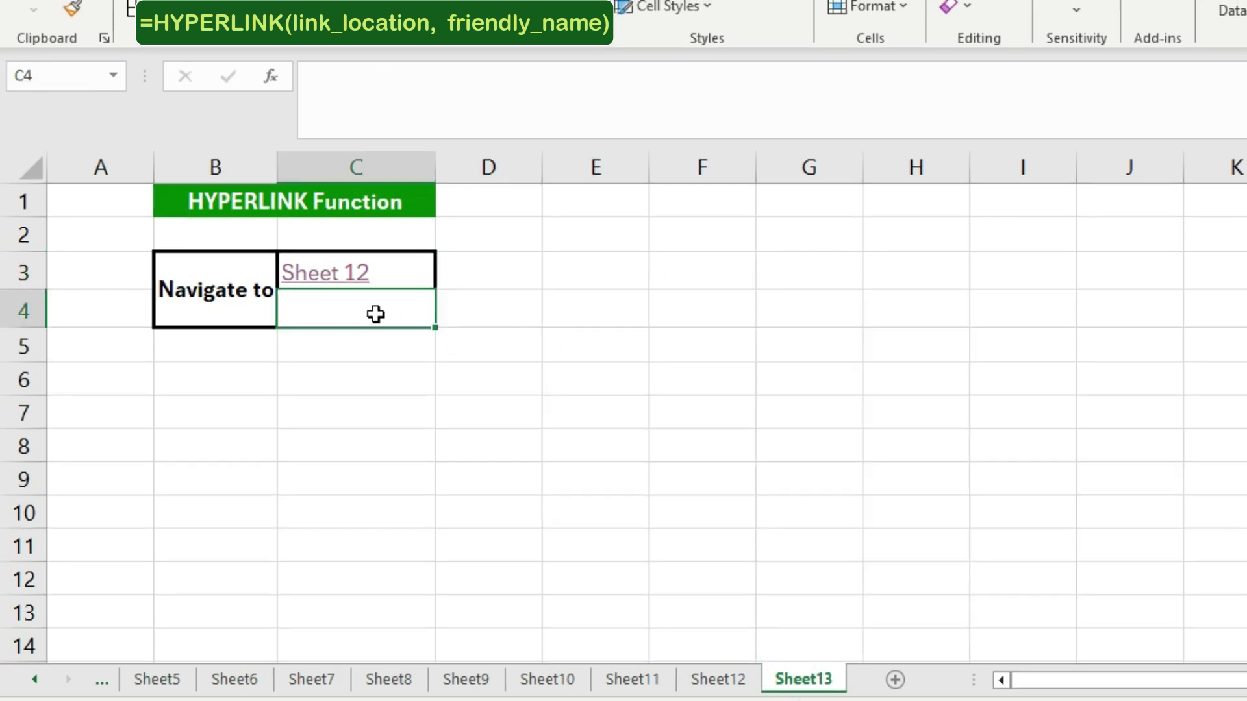
pyautogui.click(378, 113)
pyautogui.write('=')
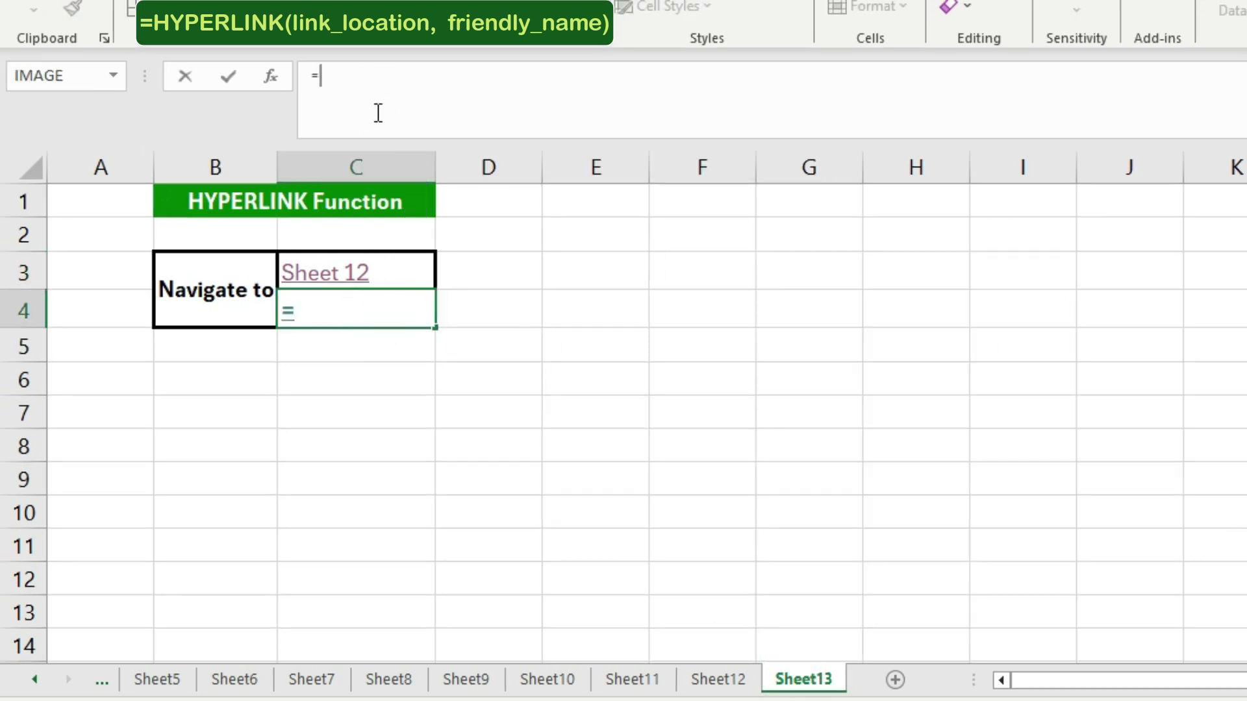
pyautogui.write('HYPERLINK(')
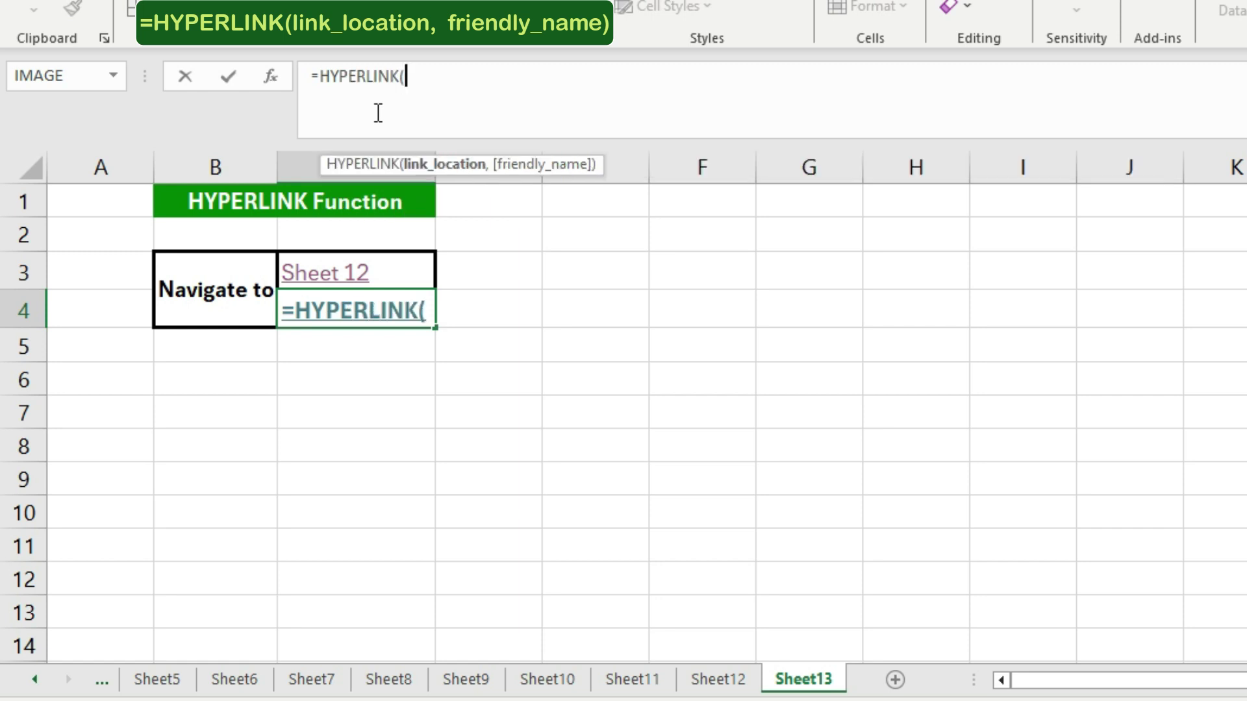
pyautogui.write('"')
pyautogui.press('BackSpace')
pyautogui.write('ttps')
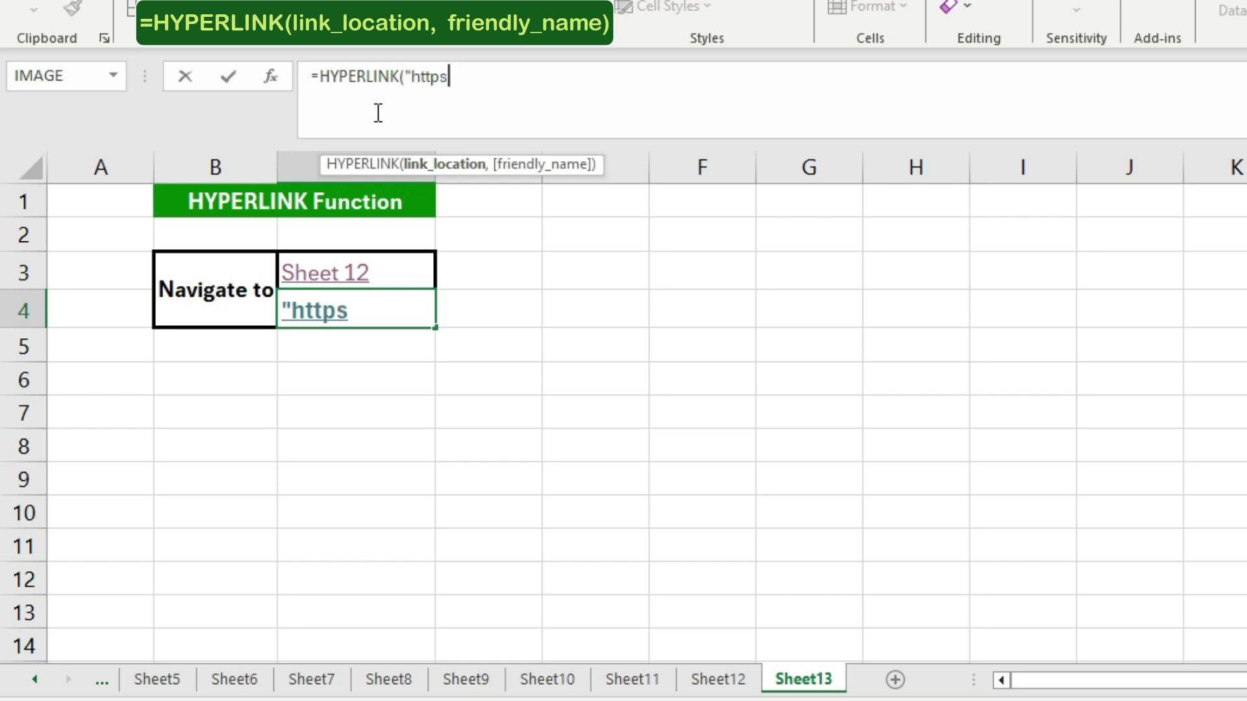
pyautogui.write('://www.')
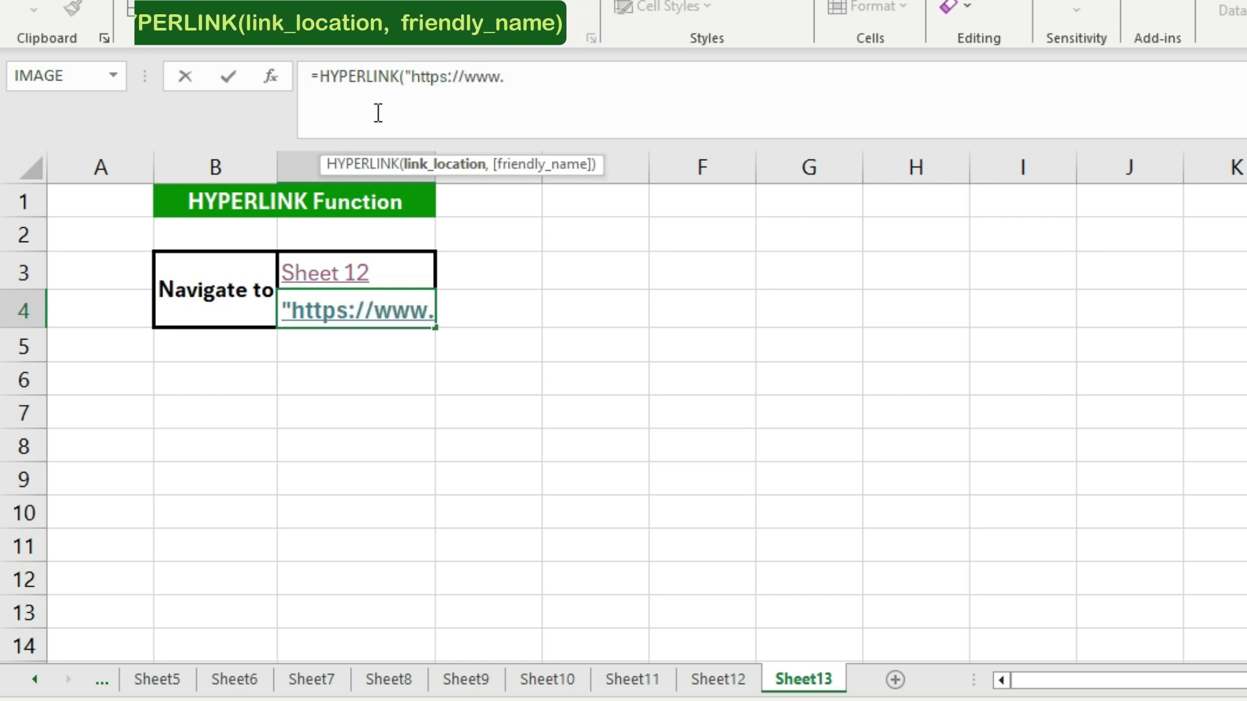
pyautogui.write('microsoft.com')
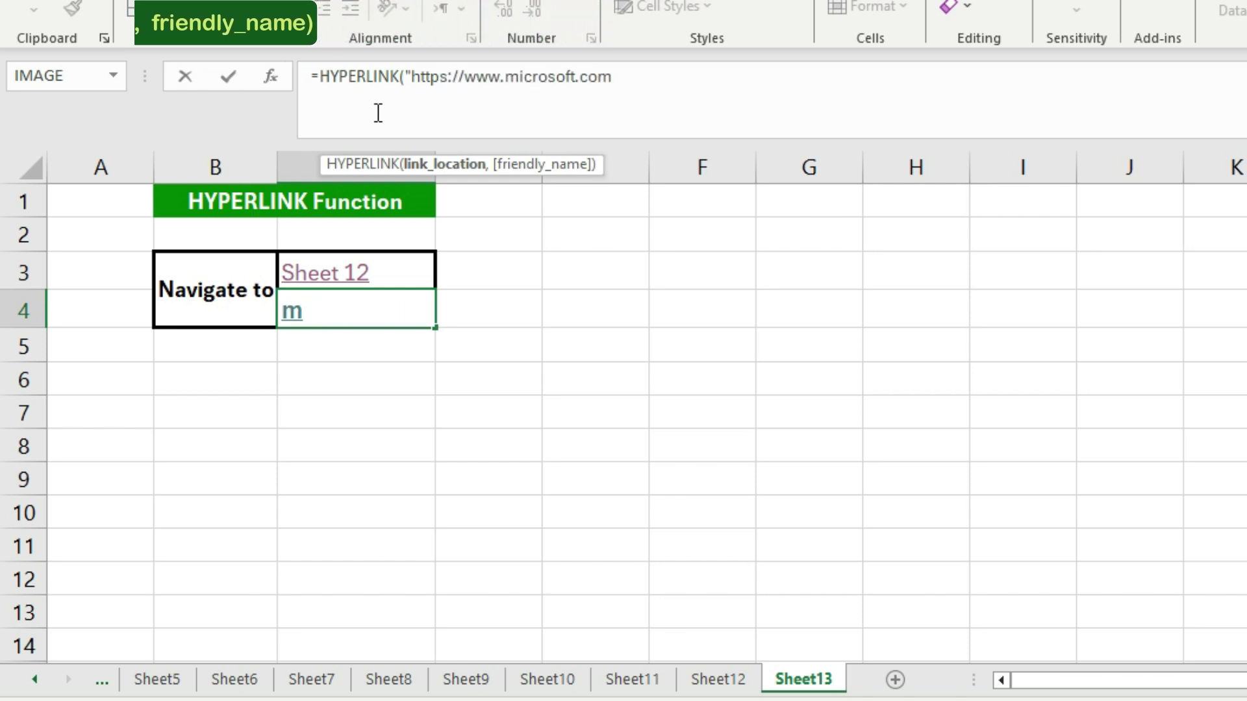
pyautogui.write('", ')
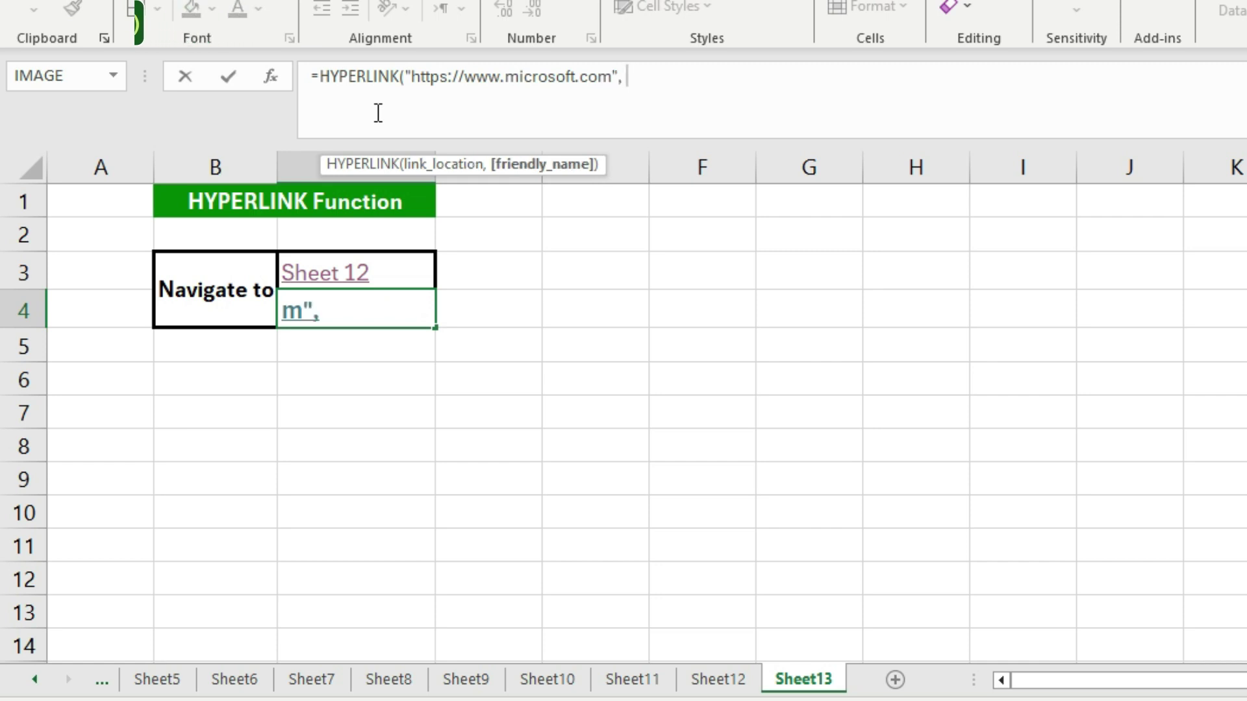
pyautogui.write('eb link"')
pyautogui.press('Return')
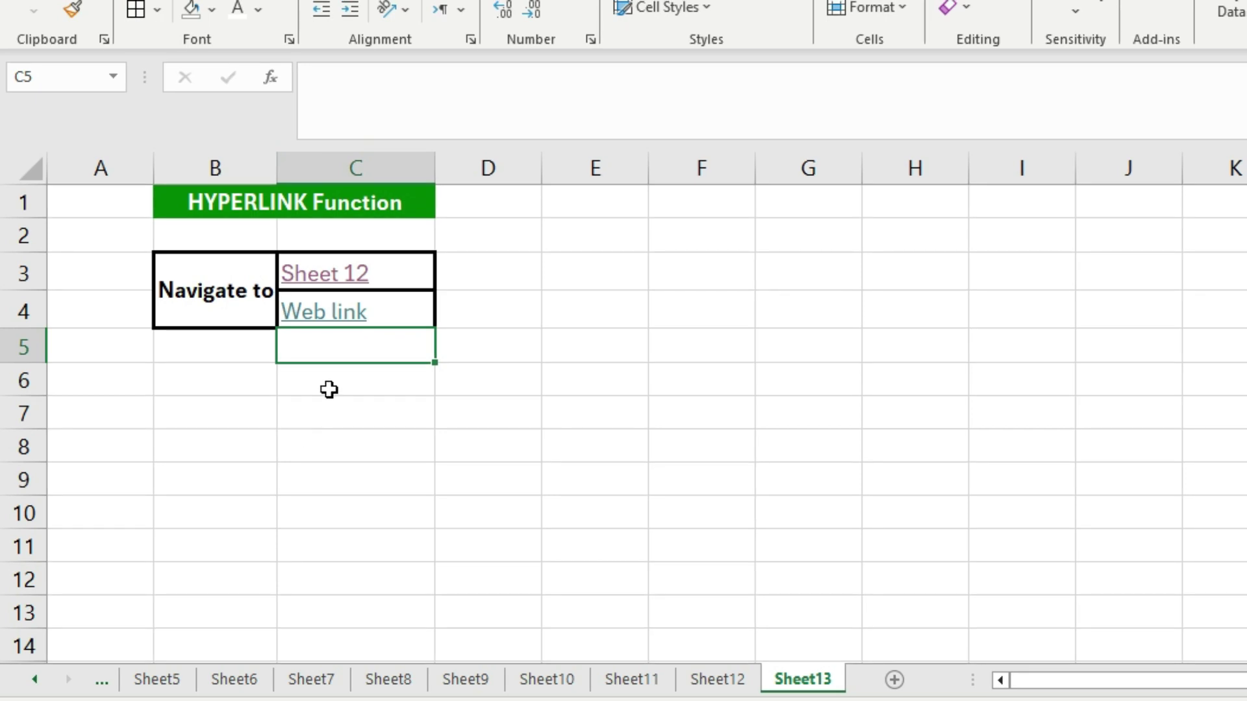
pyautogui.click(318, 322)
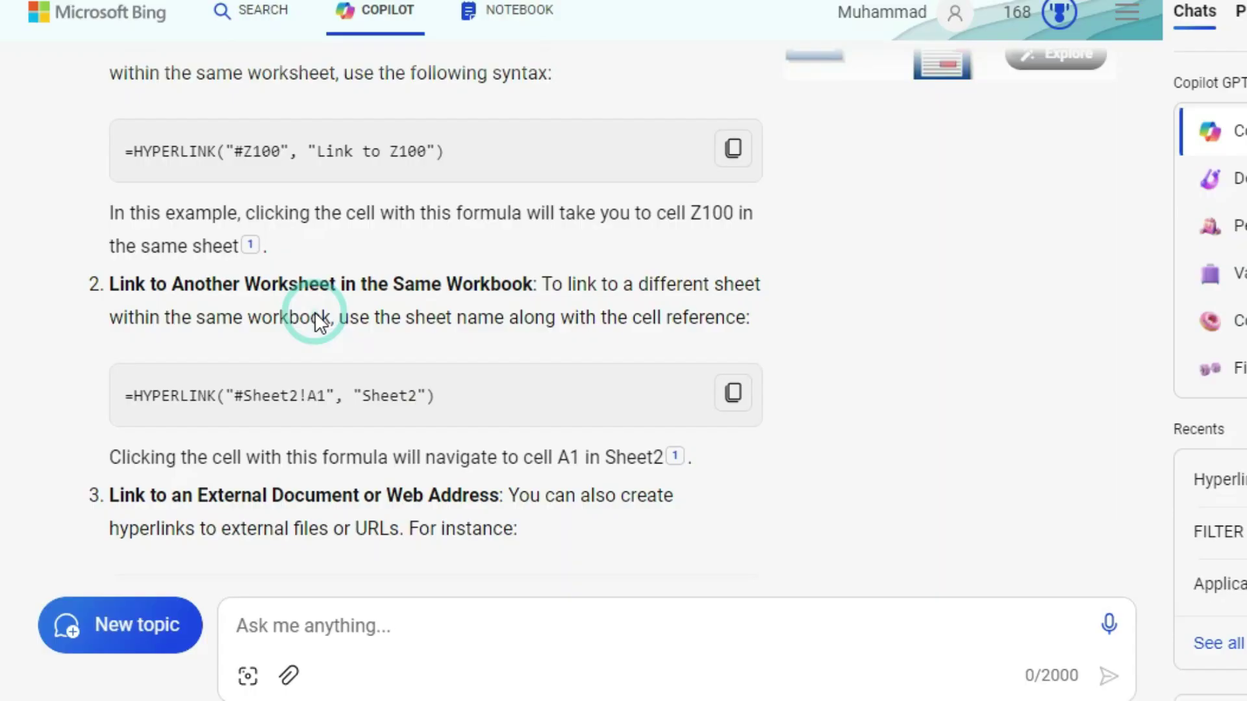